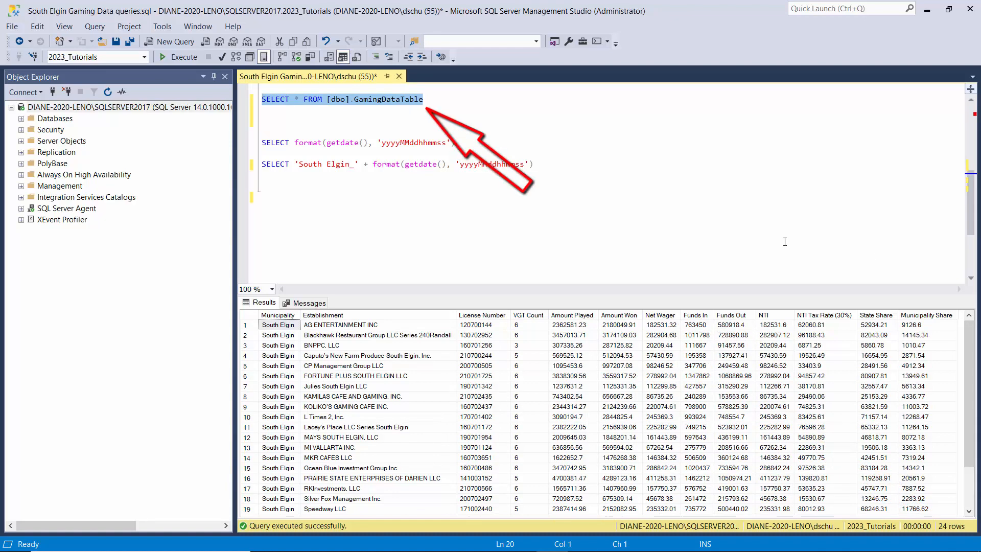
Step: Inspect the South Elgin Gaming.xlsx workbook in the Excel Destination Files folder, close it, and switch to Visual Studio
left_click(927, 10)
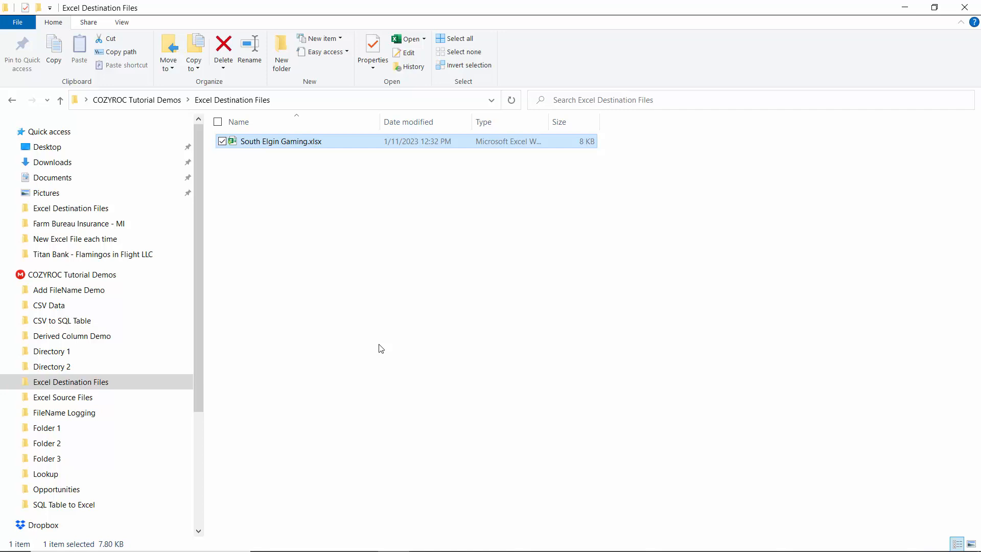
double_click(269, 144)
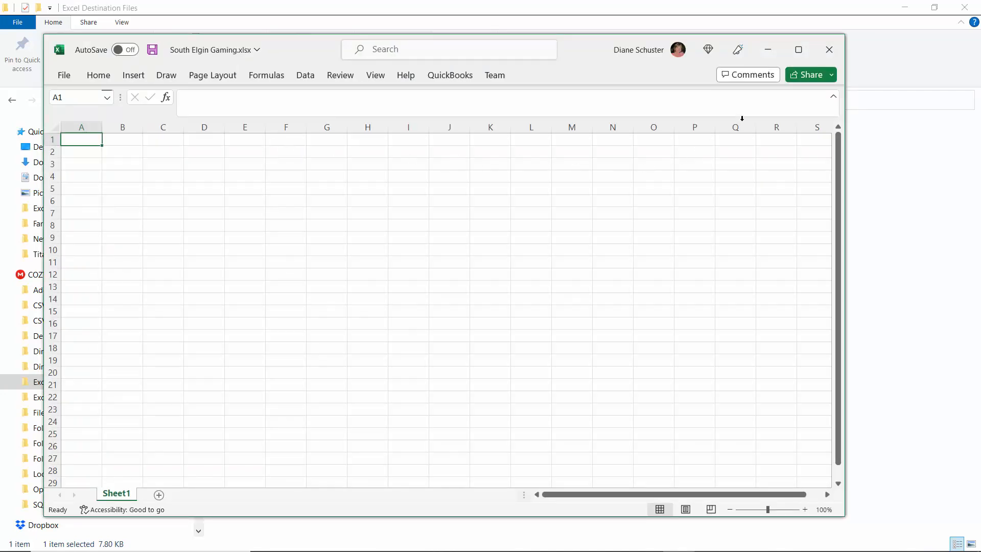
left_click(829, 50)
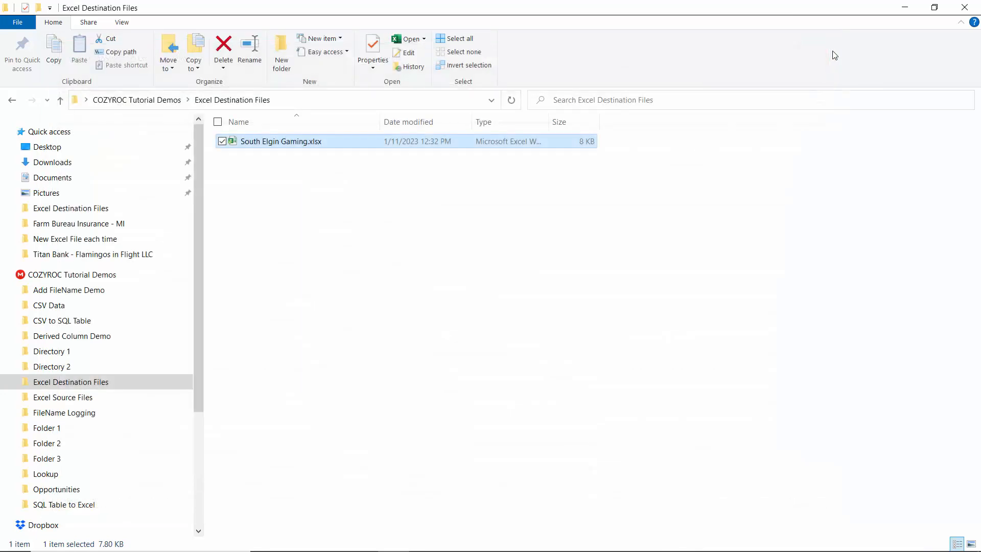
left_click(904, 8)
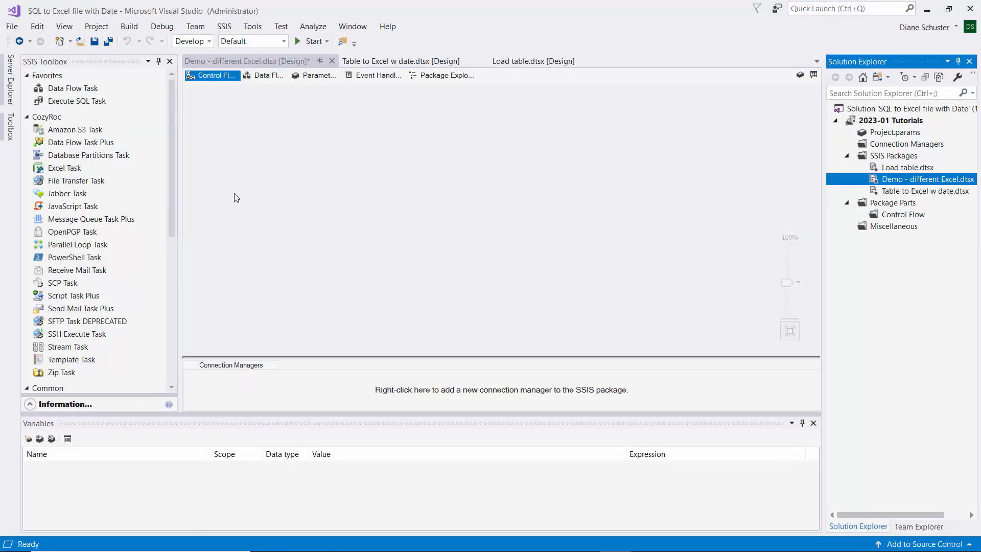
Step: Add a Data Flow Task to the package's control flow and place an OLE DB Source inside it
left_click_drag(69, 91, 280, 168)
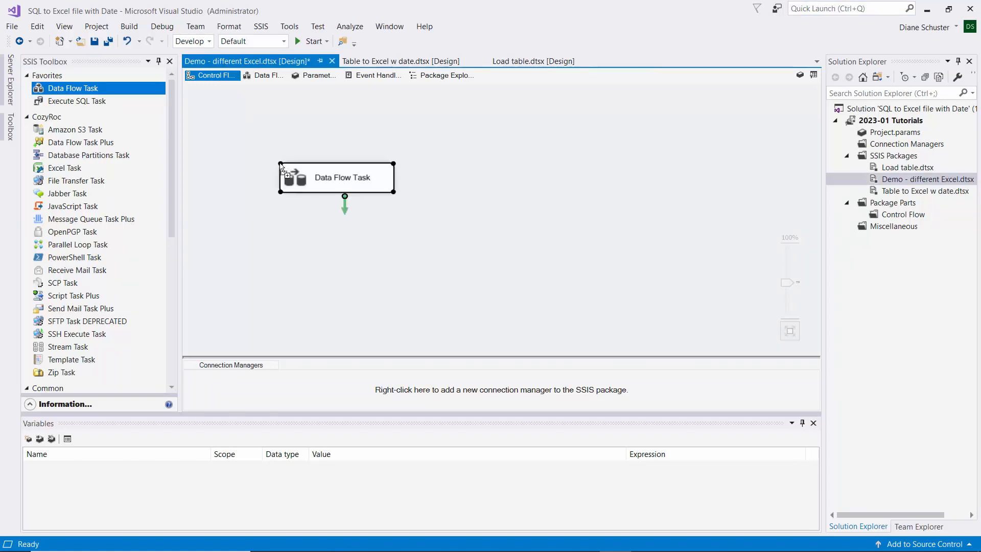
double_click(367, 179)
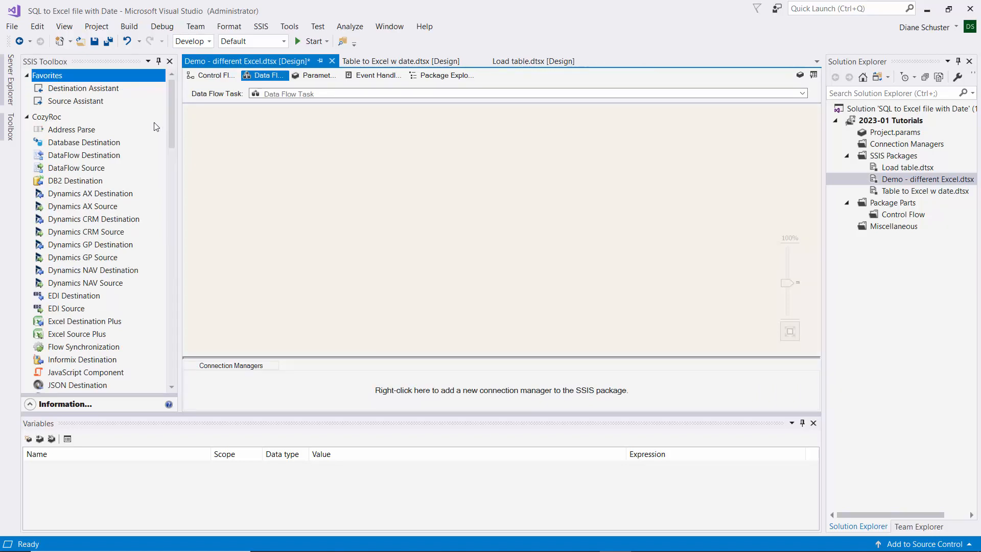
left_click(28, 117)
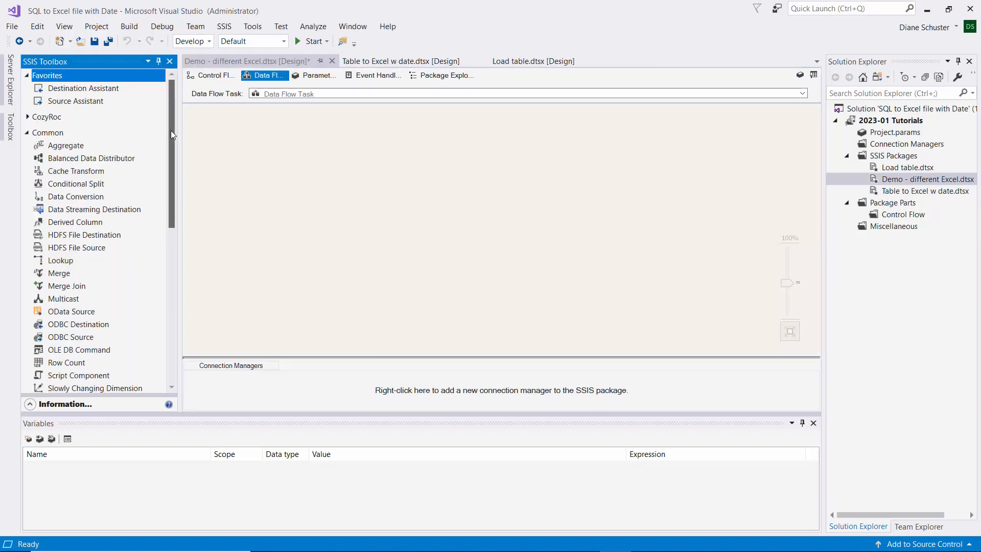
left_click_drag(171, 130, 163, 314)
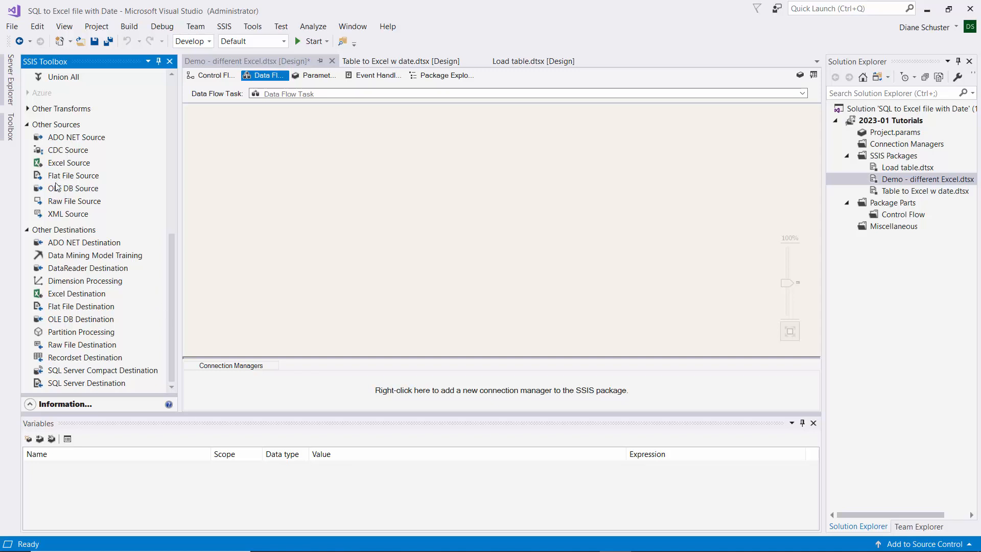
left_click_drag(60, 189, 244, 148)
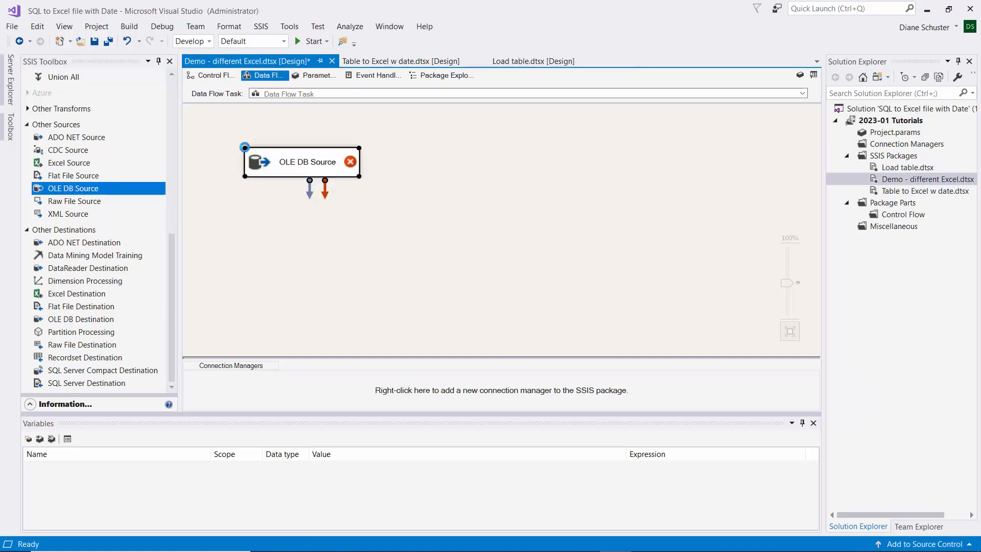
Step: Rename the OLE DB Source as Gaming Data Table
left_click(301, 167)
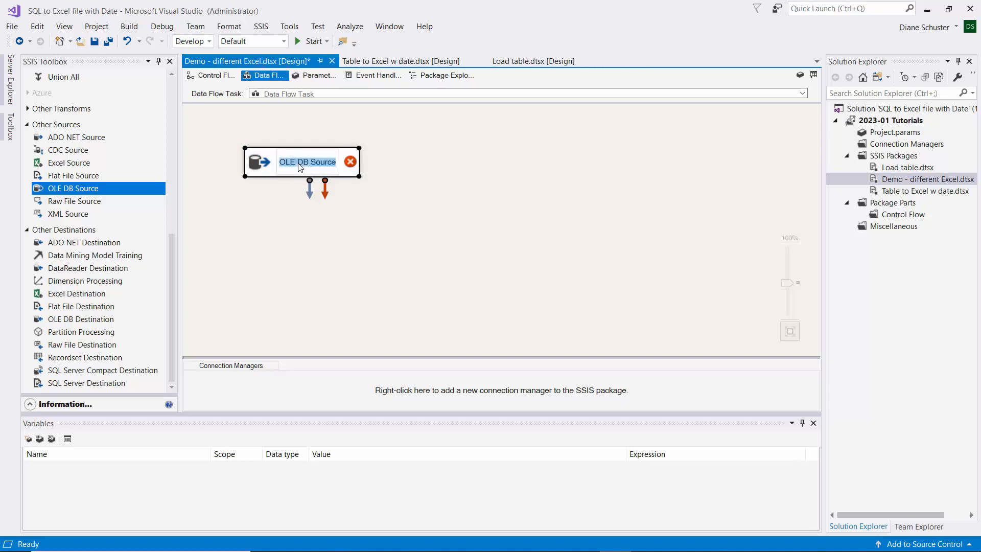
type("Gam")
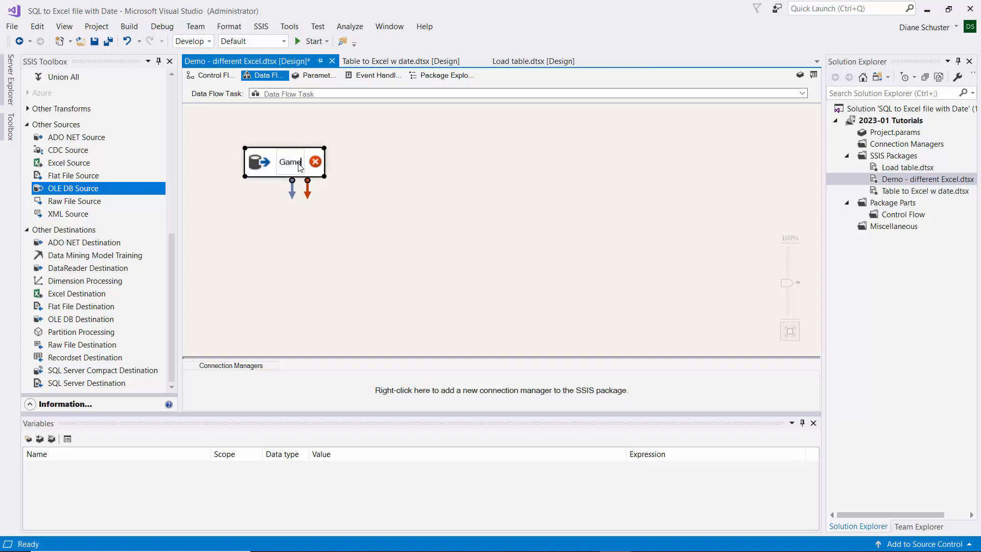
type("ing Da")
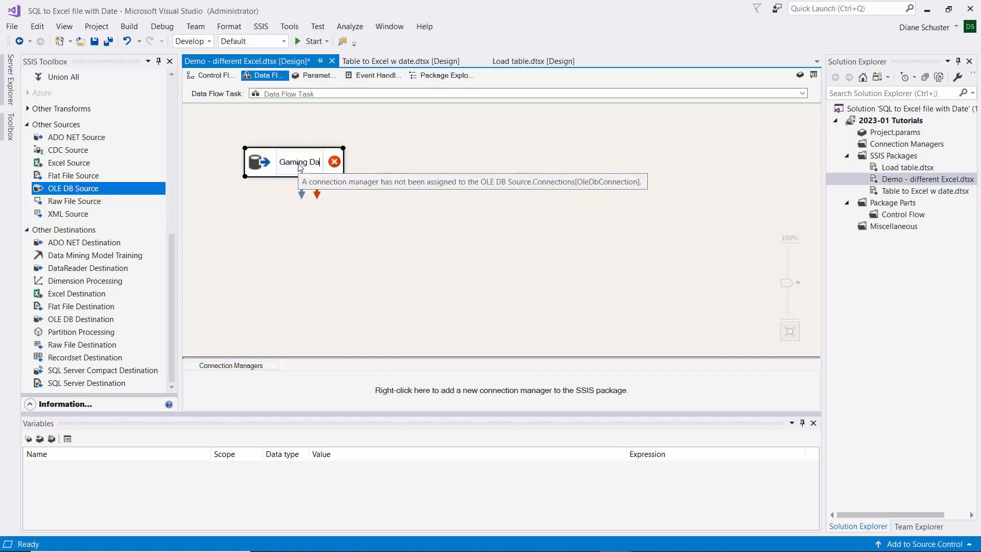
type("ta Table")
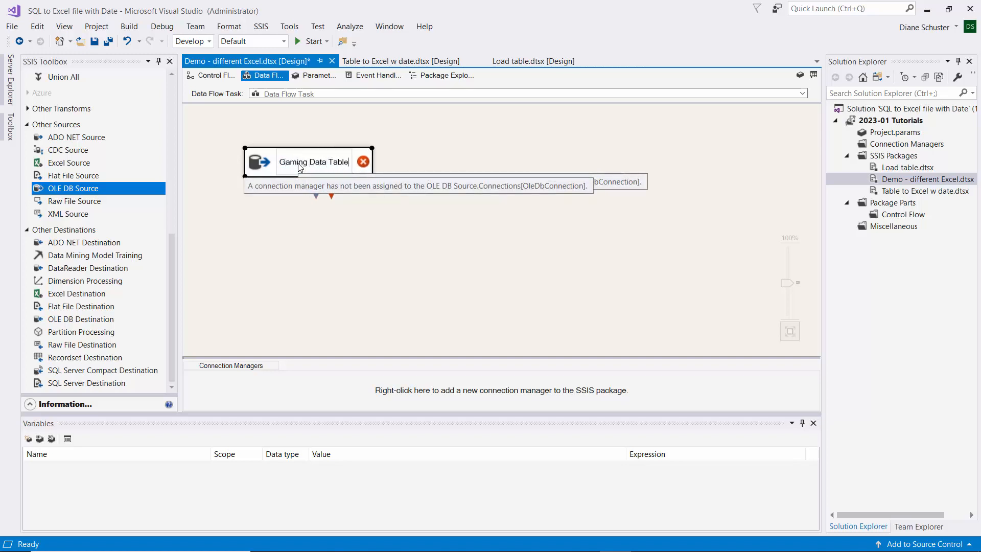
Step: Configure the Gaming Data Table source with a connection to the 2023_Tutorials database and the table [dbo].[GamingDataTable]
double_click(300, 163)
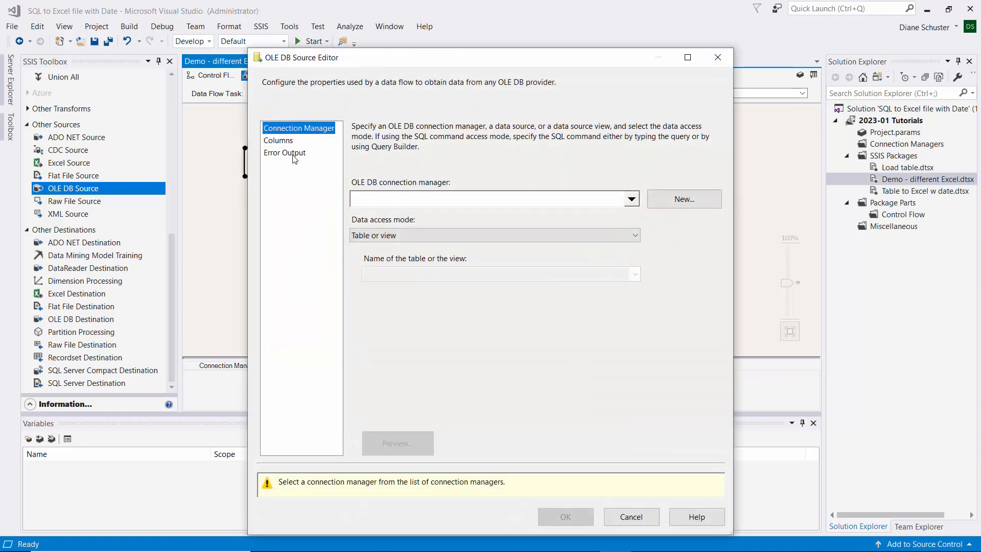
left_click(682, 199)
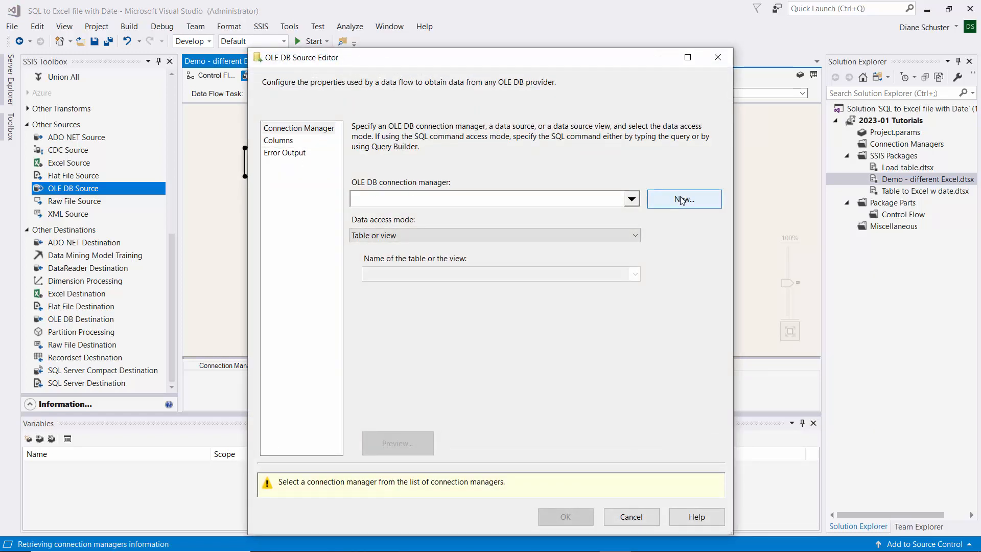
left_click(459, 226)
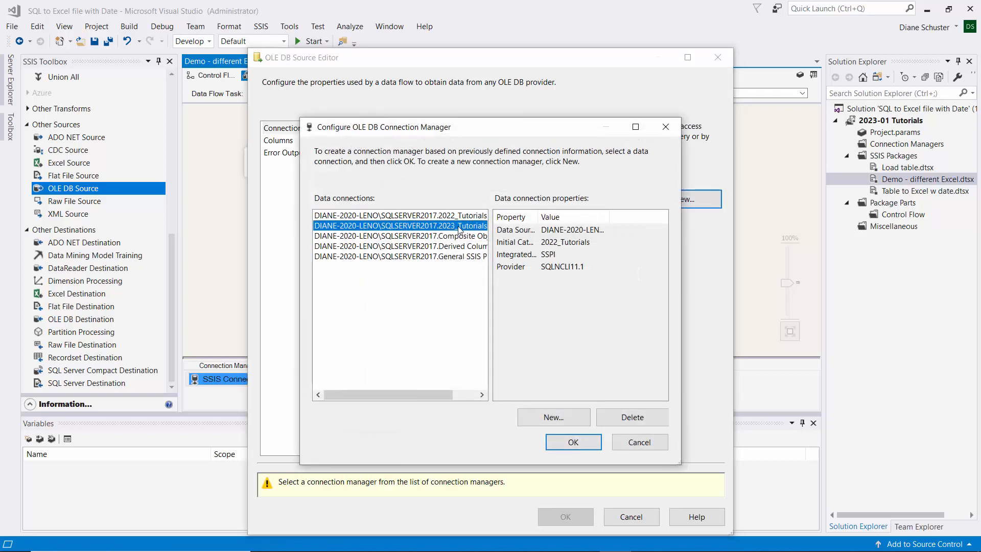
left_click(573, 442)
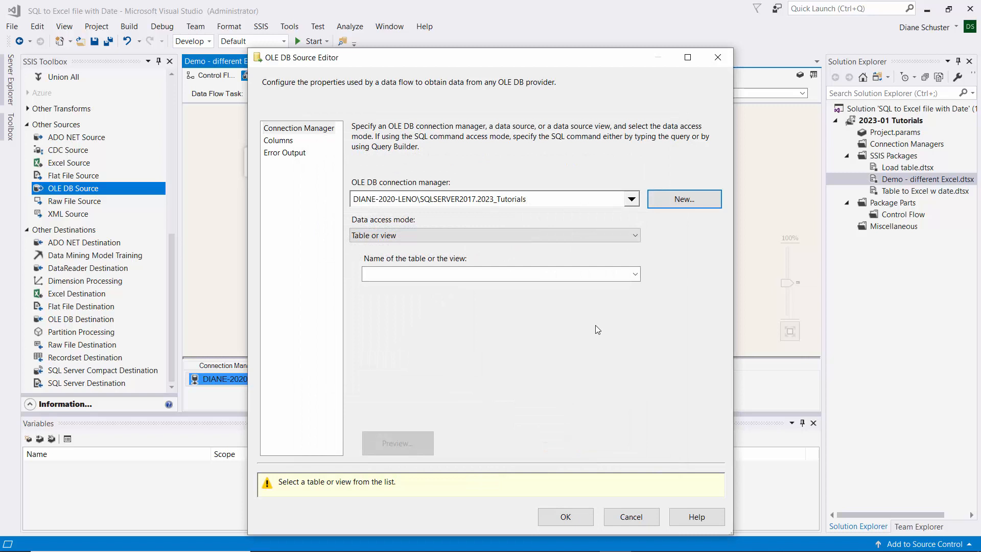
left_click(636, 275)
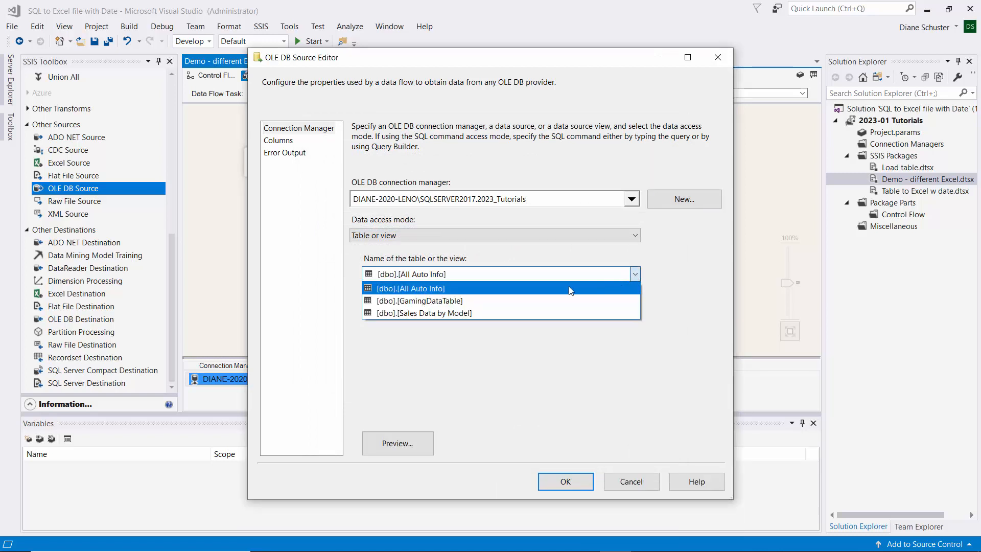
left_click(459, 301)
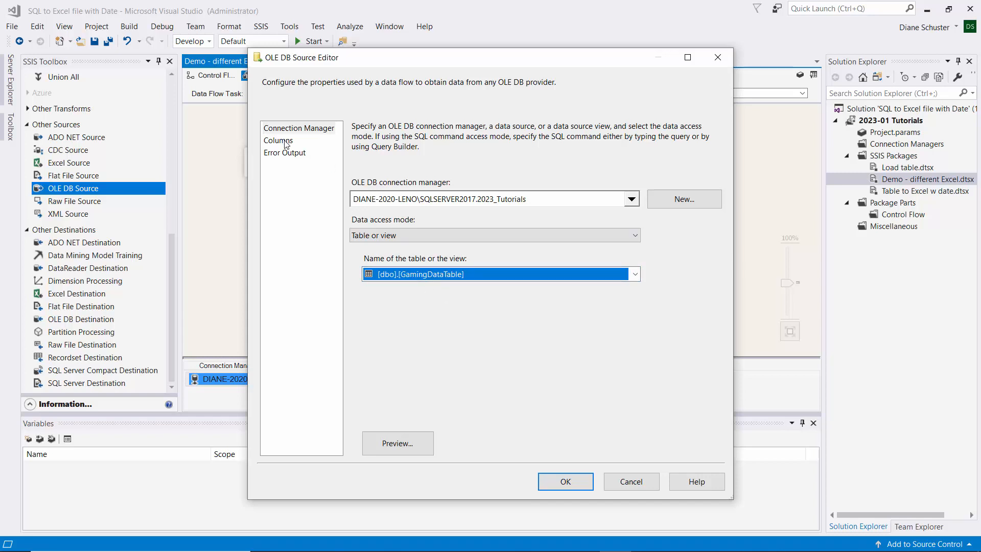
Step: Preview the source table's rows in an enlarged preview window and accept the OLE DB source settings
left_click(382, 445)
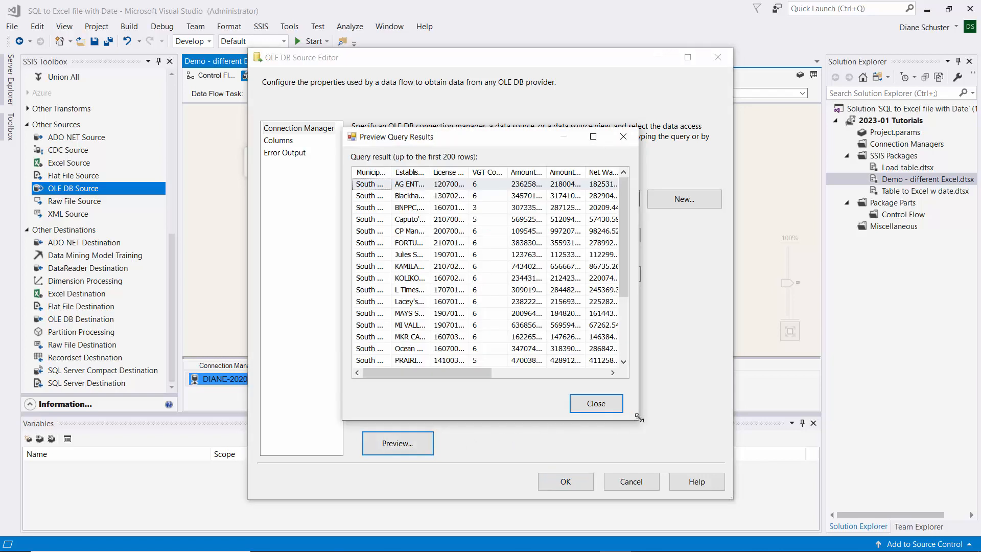
left_click_drag(638, 418, 930, 483)
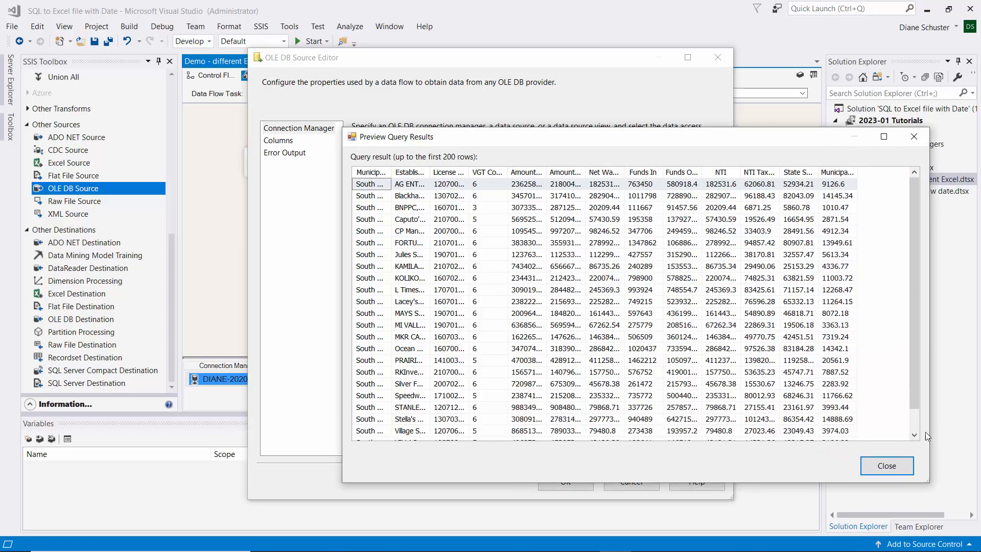
left_click(886, 467)
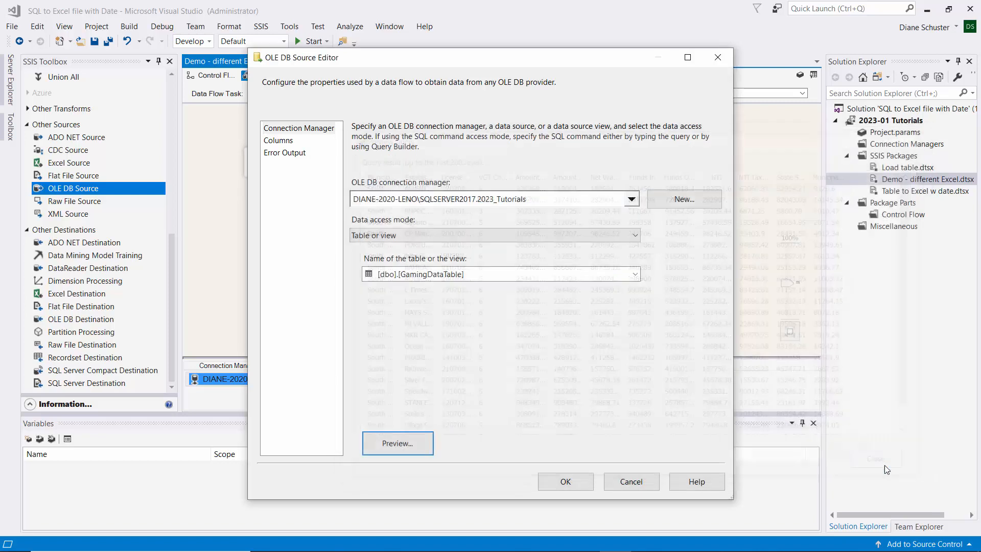
left_click(580, 483)
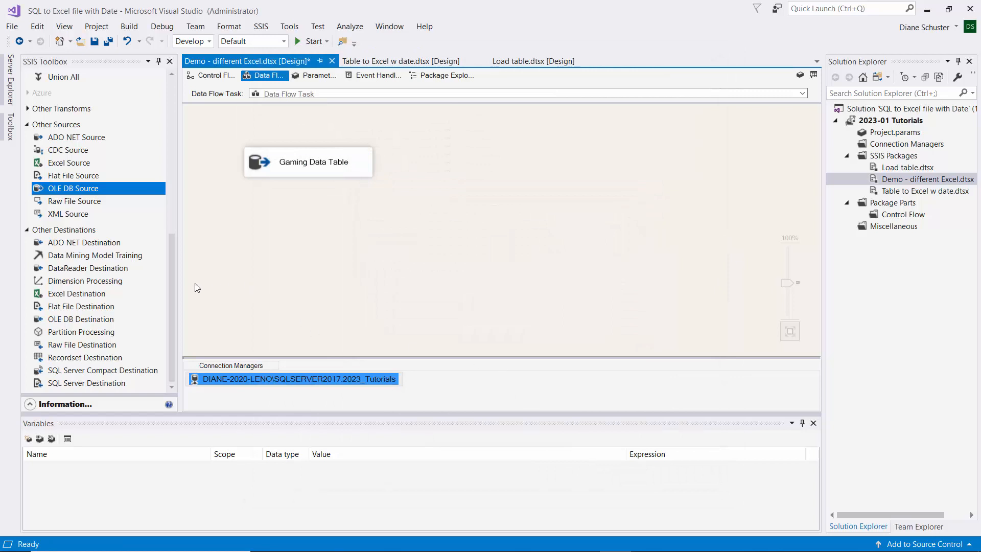
Step: Add an Excel Destination below the Gaming Data Table source and connect the source's data output to it
left_click_drag(74, 296, 245, 207)
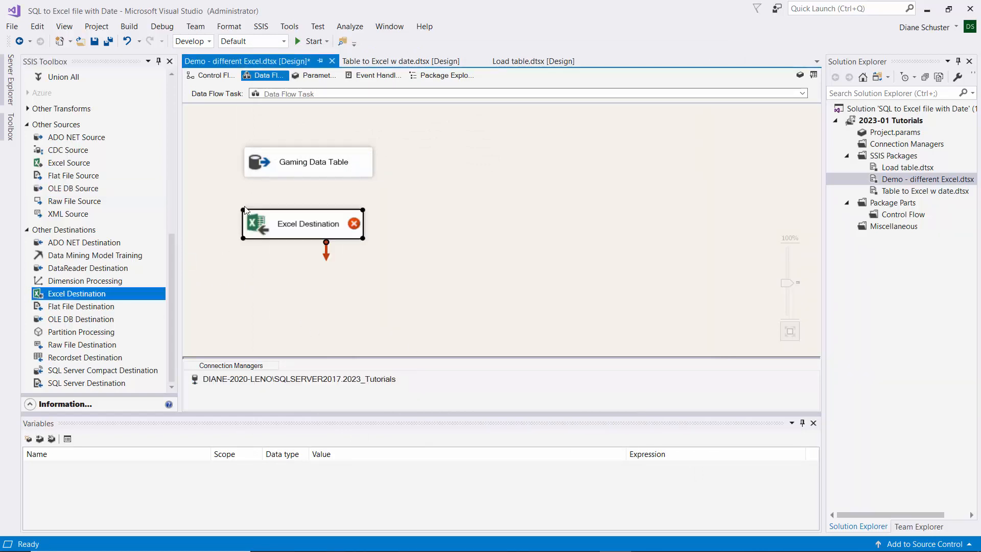
left_click(324, 173)
left_click_drag(315, 190, 319, 239)
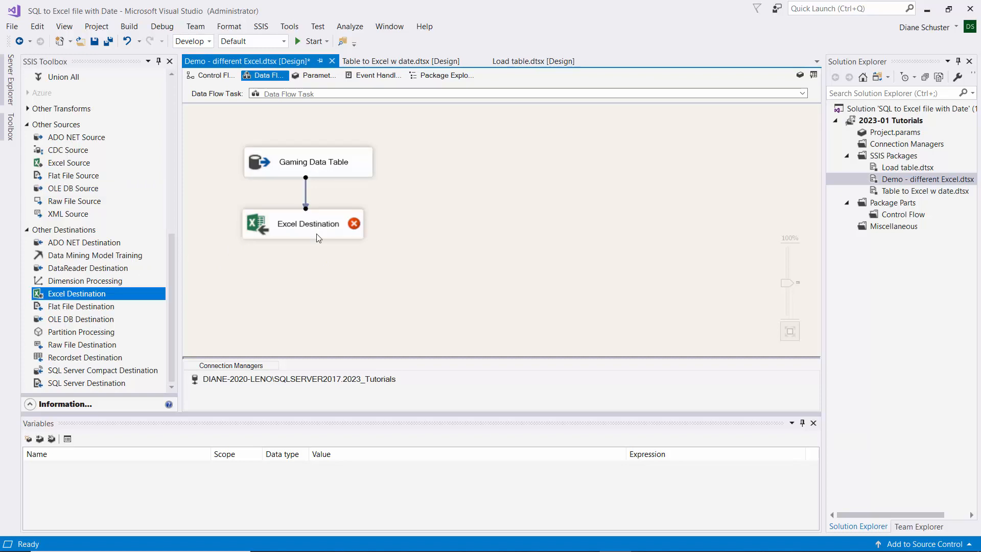
left_click(321, 276)
Step: Rename the Excel Destination as Write to unique Excel file
left_click(309, 228)
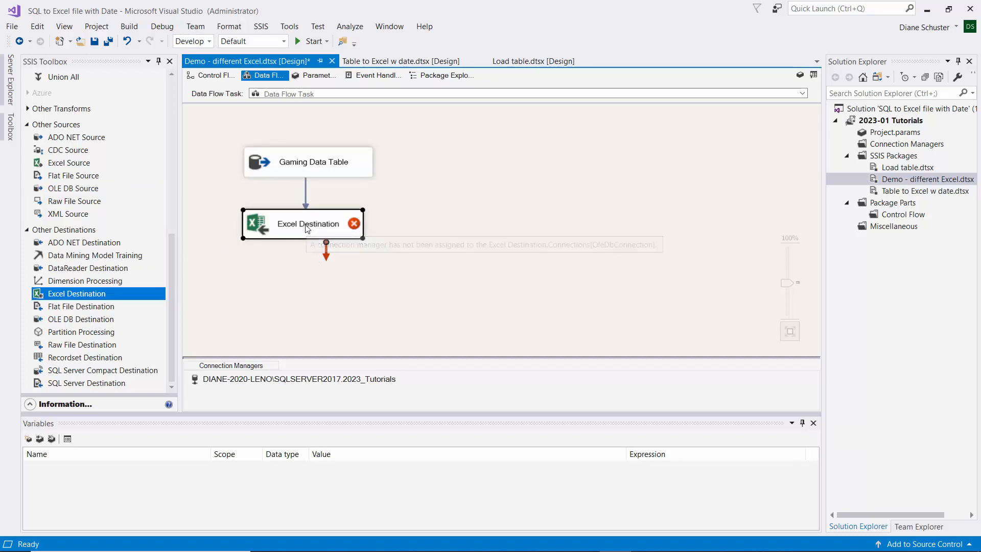
left_click(308, 229)
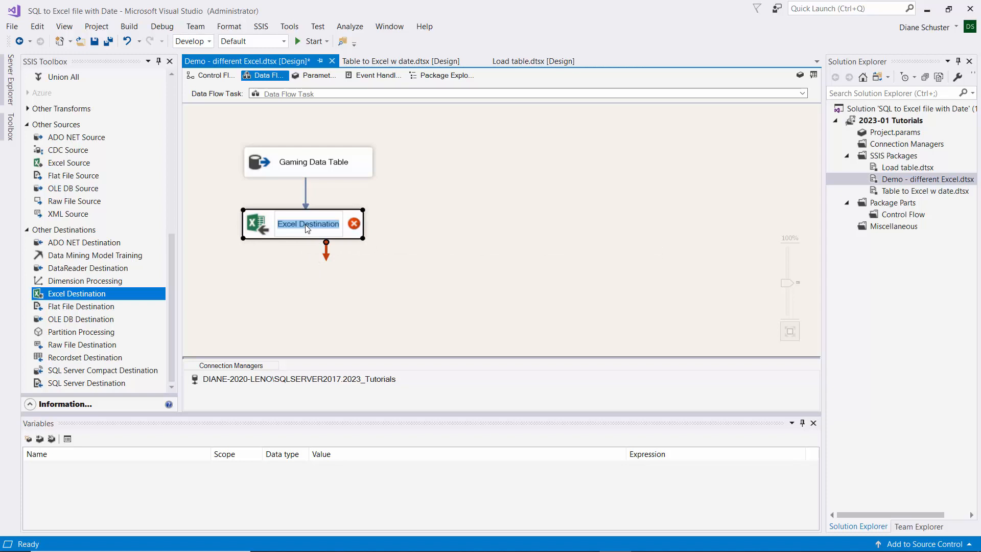
type("Write to u")
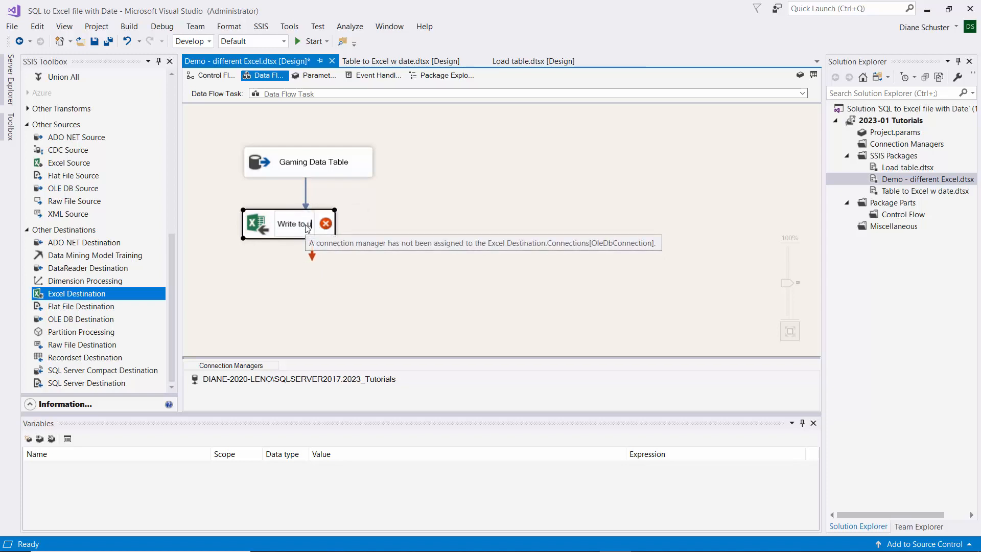
type("nique Exc")
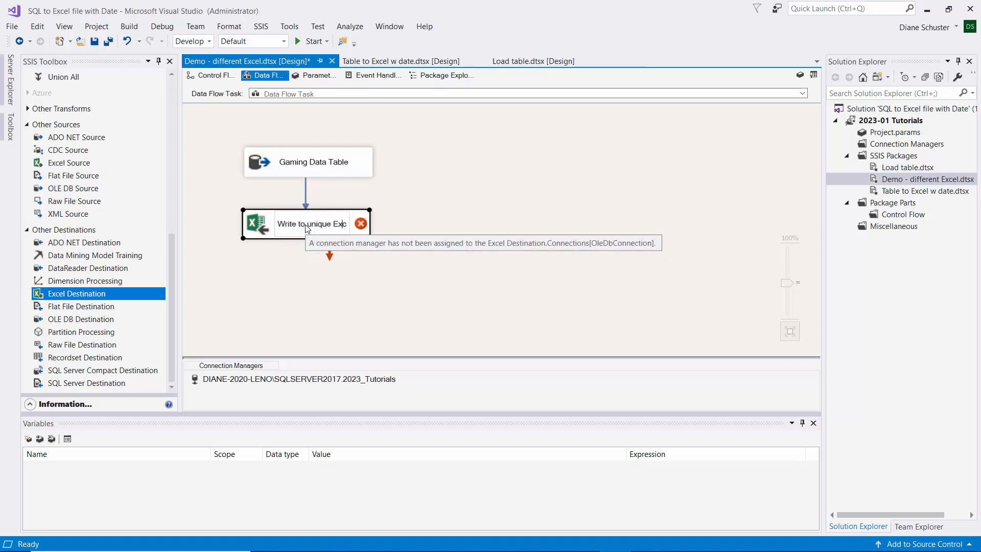
type("el f")
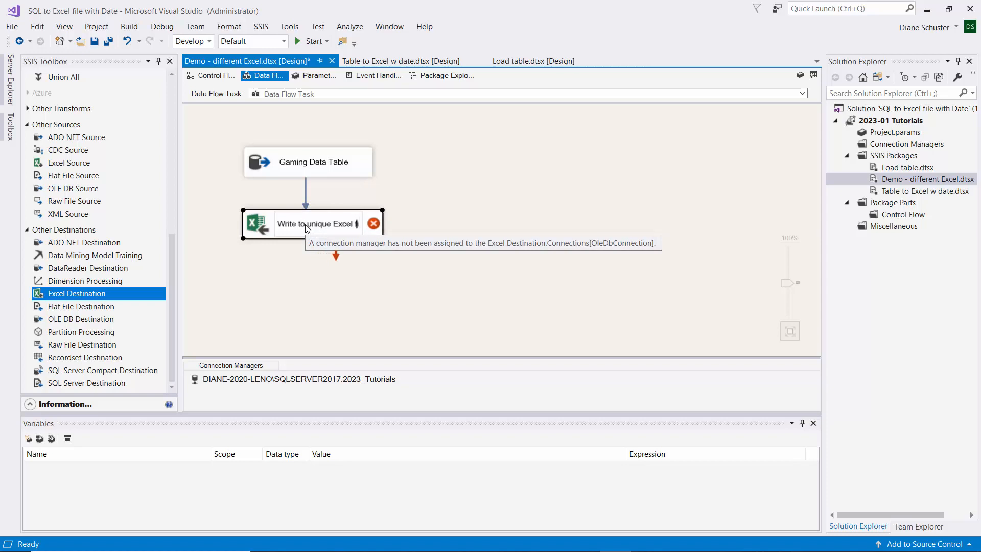
type("ile")
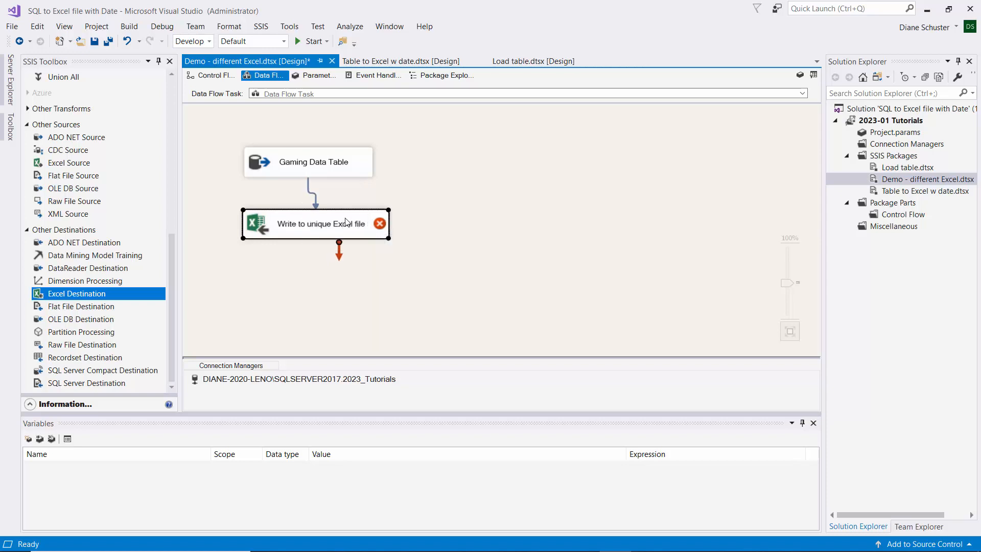
left_click(366, 260)
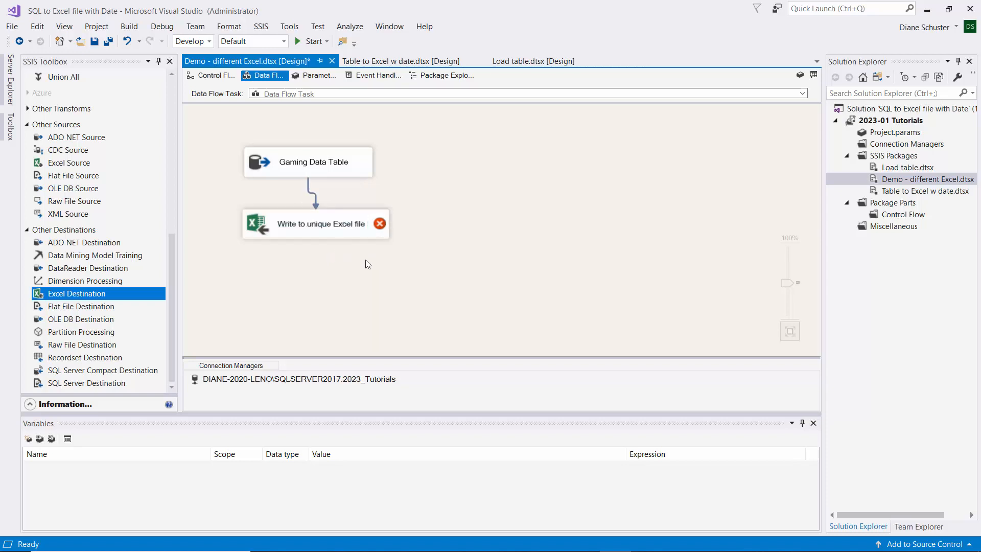
Step: Give the Write to unique Excel file destination a new Excel connection to South Elgin Gaming.xlsx in the Excel Destination Files folder
double_click(366, 226)
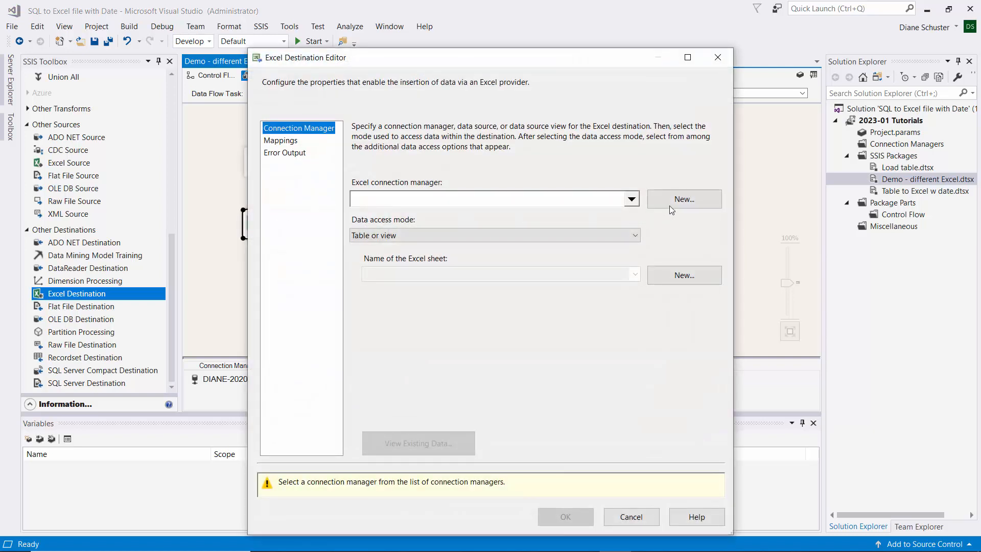
left_click(677, 201)
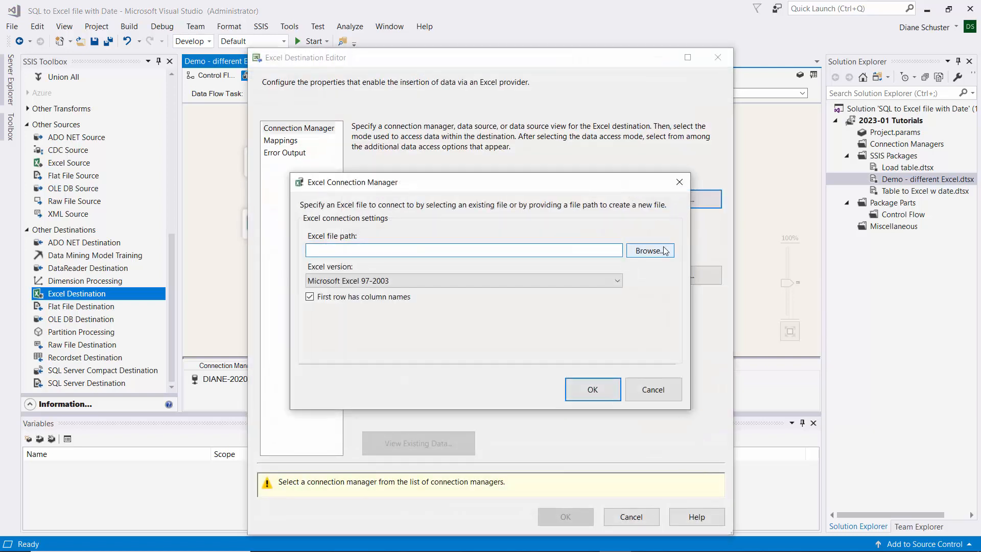
left_click(657, 252)
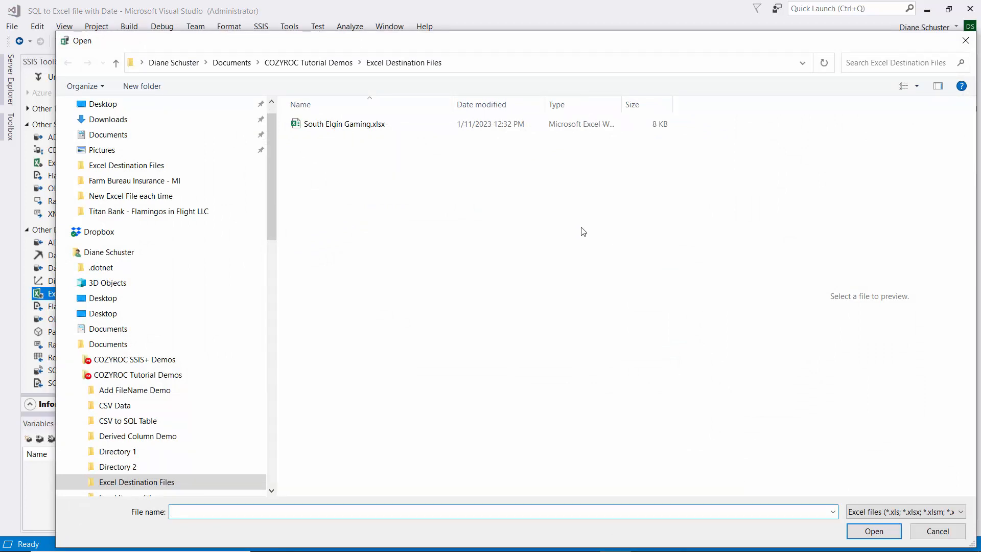
left_click(328, 125)
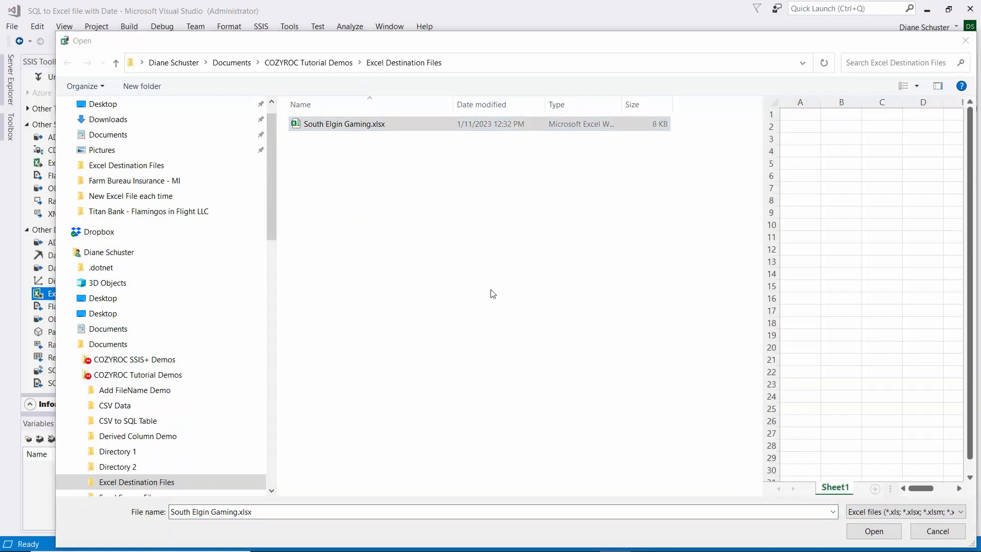
left_click(869, 531)
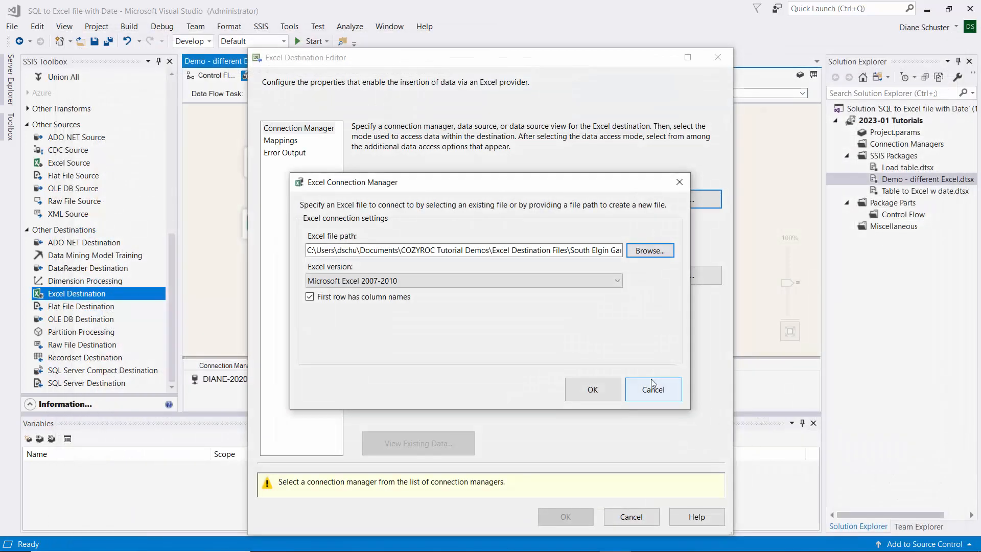
left_click(600, 388)
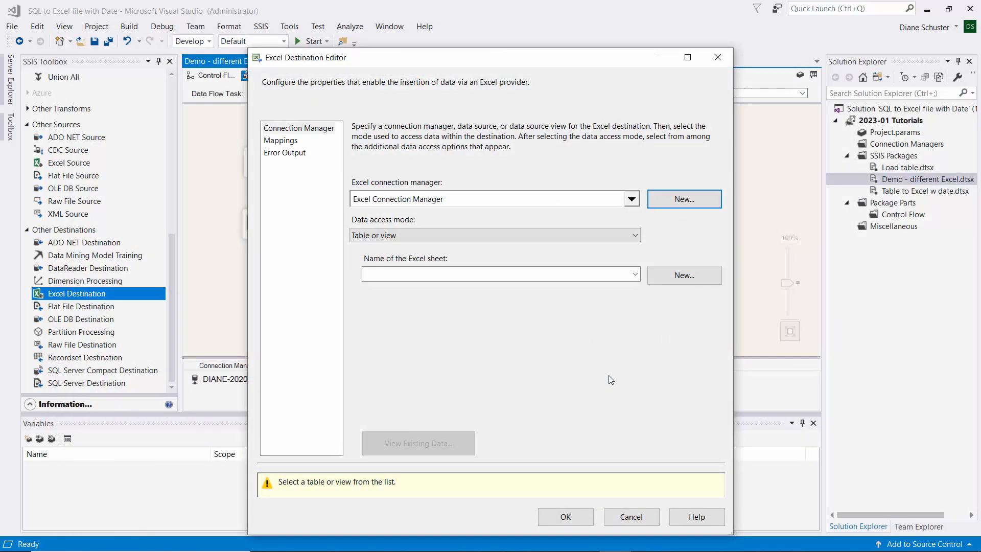
Step: Start a new Excel sheet for the destination and change the table name in its CREATE TABLE statement to South Elgin
left_click(691, 279)
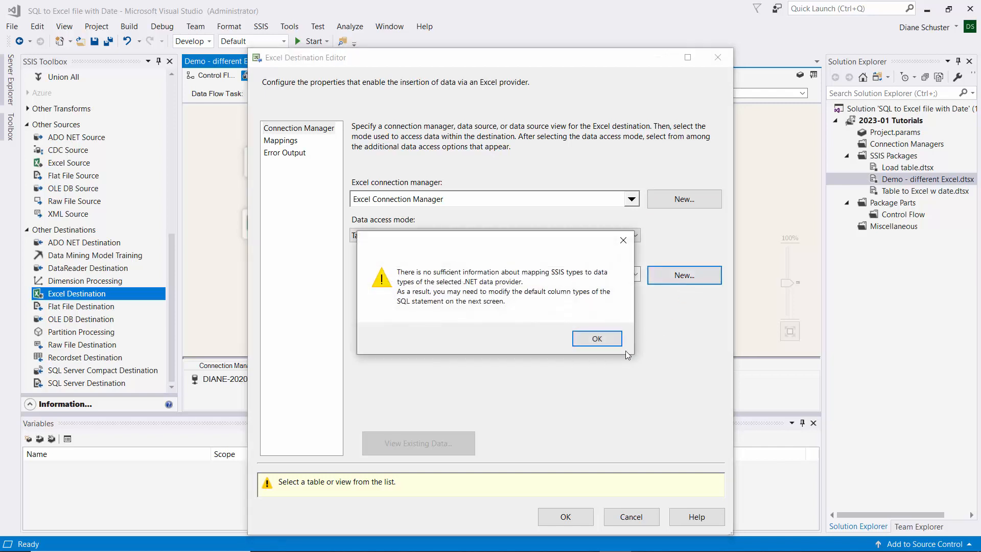
left_click(597, 339)
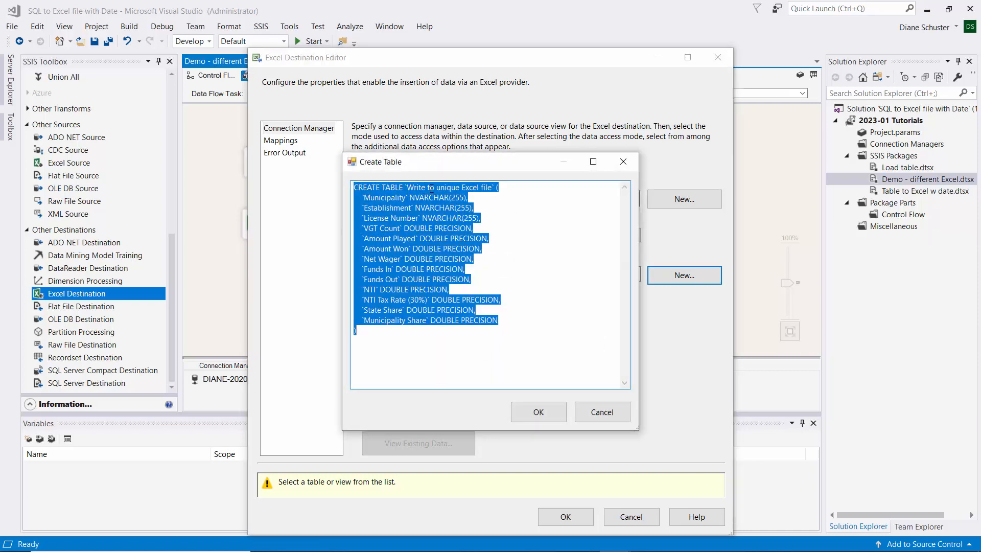
left_click(406, 187)
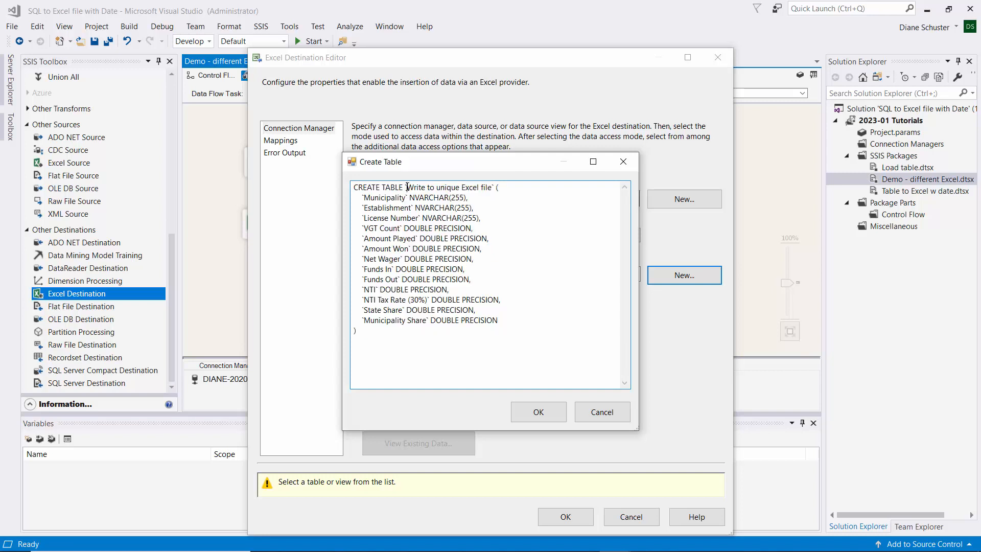
left_click_drag(407, 188, 492, 188)
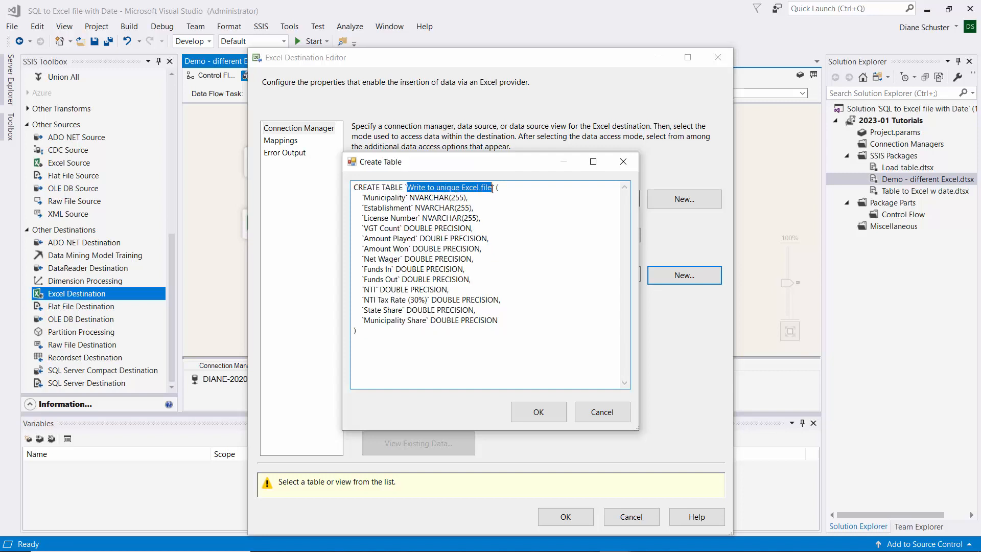
type("South Elgi")
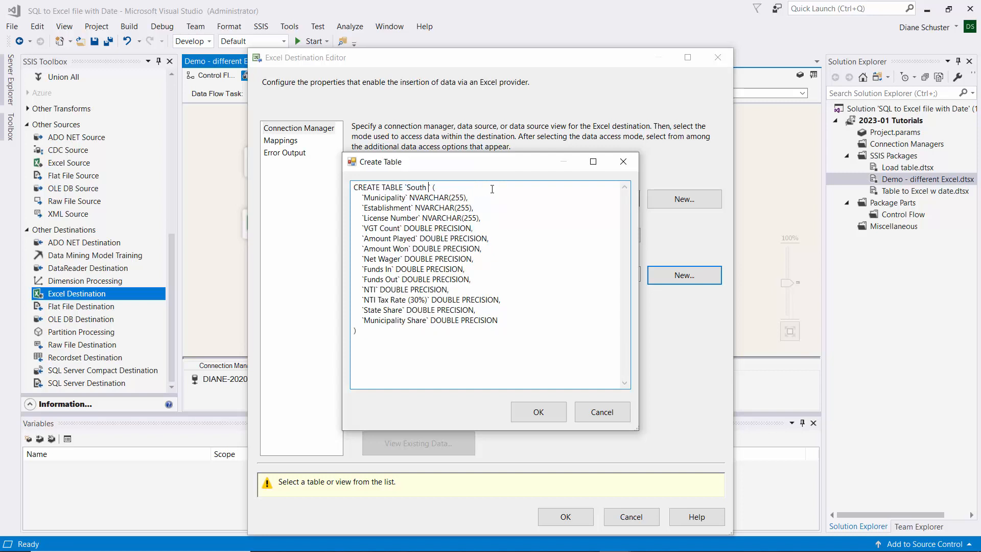
type("n")
Step: Copy the whole CREATE TABLE statement into the empty new 1 document in Notepad++ and return to Visual Studio
left_click_drag(357, 331, 354, 191)
key("ctrl+c")
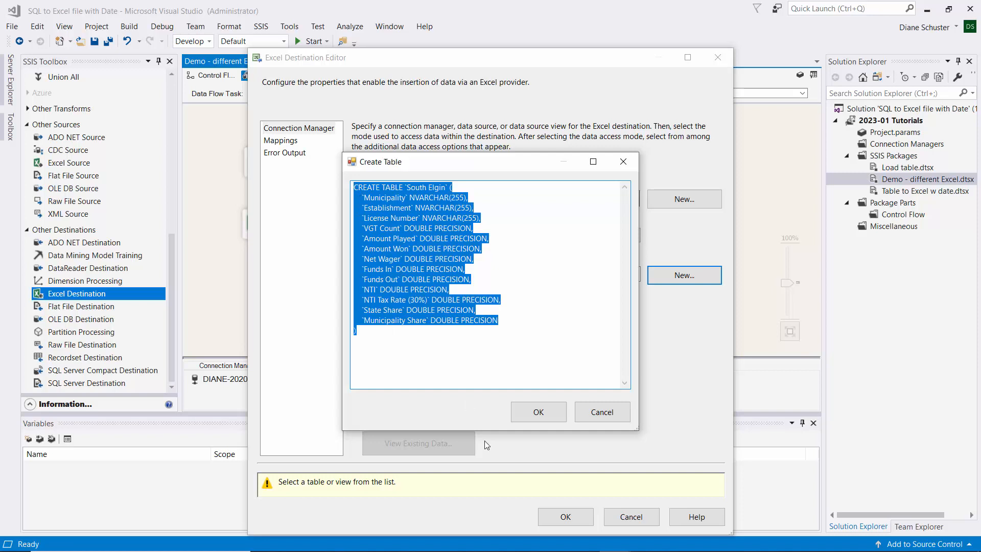
mouse_move(556, 548)
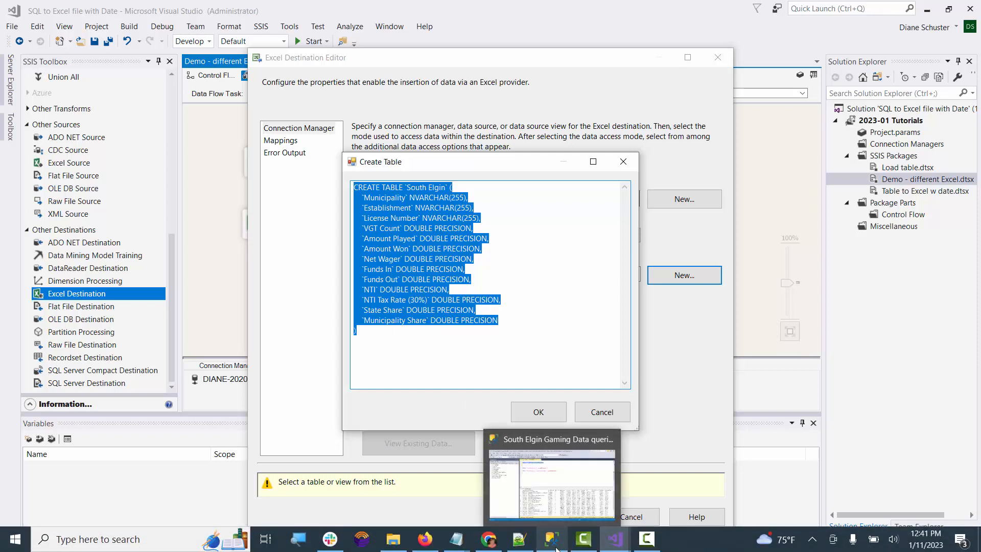
left_click(519, 539)
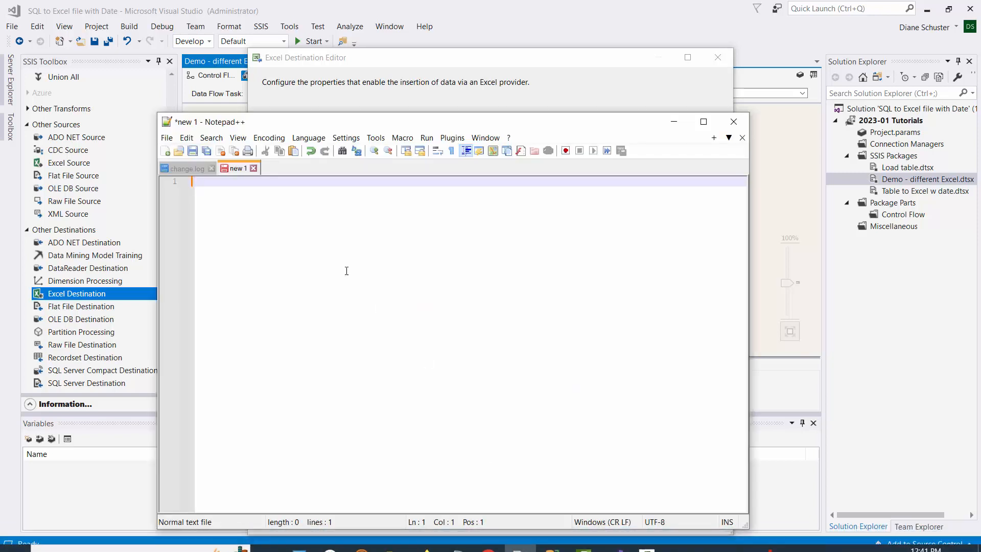
key("ctrl+v")
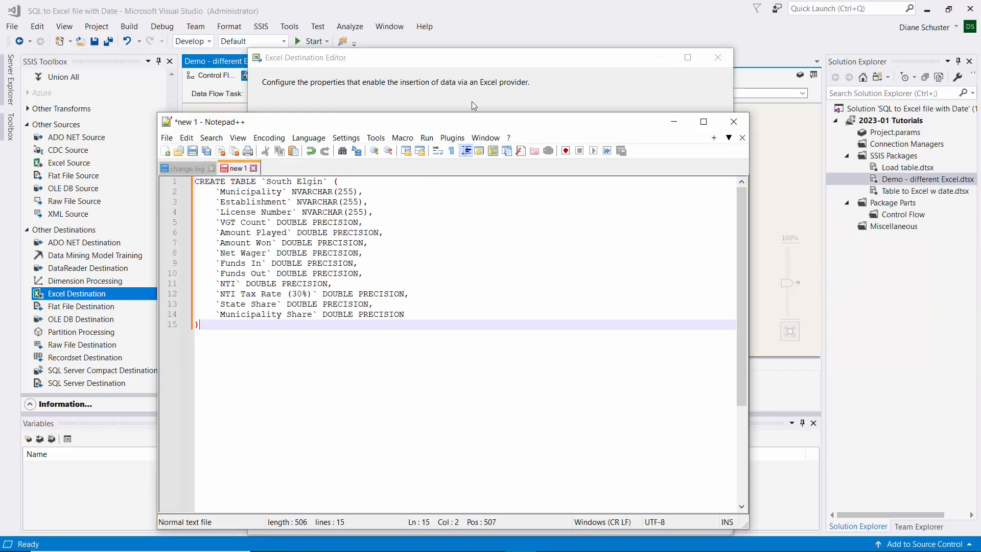
left_click(556, 88)
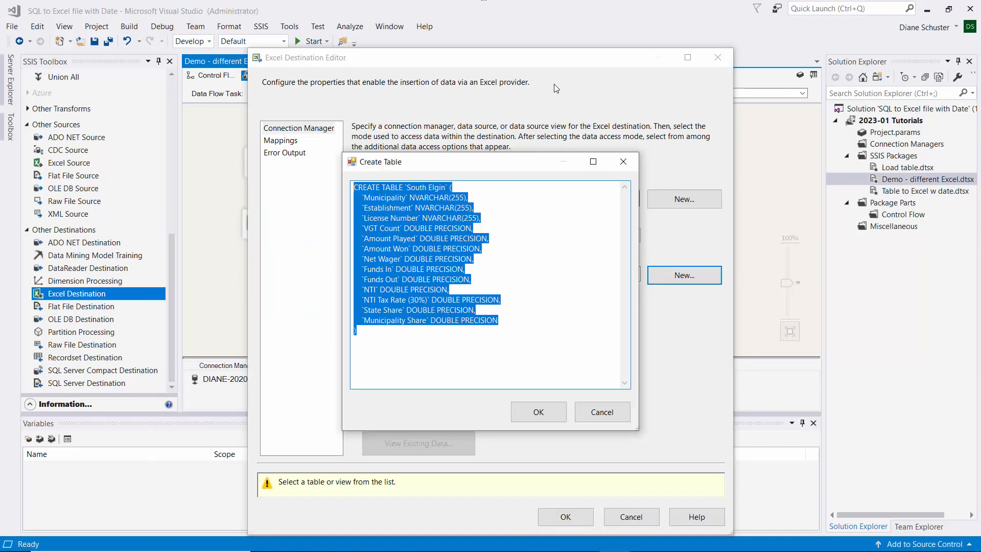
Step: Create the new sheet from the statement and choose South_Elgin$ as the destination's Excel sheet
left_click(547, 420)
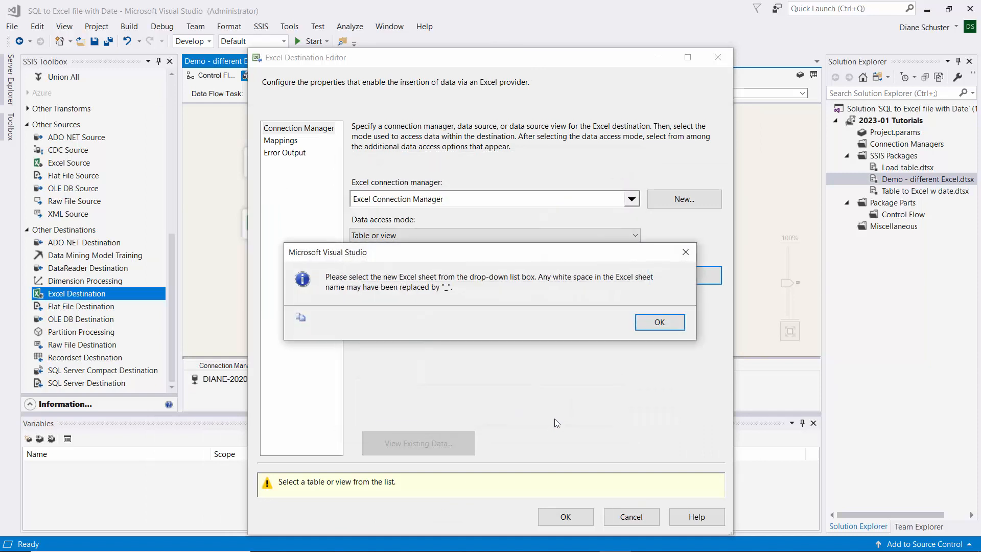
left_click(680, 323)
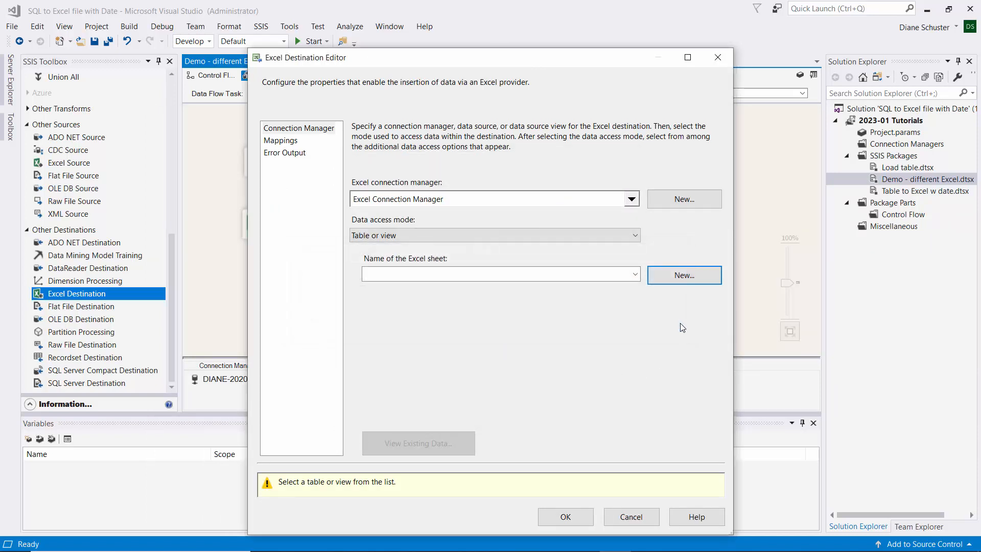
left_click(636, 276)
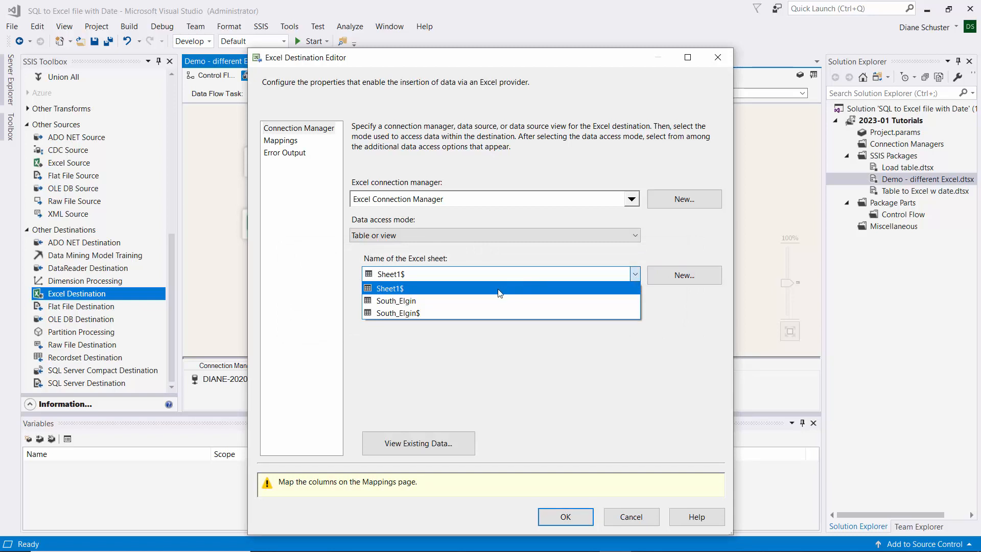
left_click(416, 314)
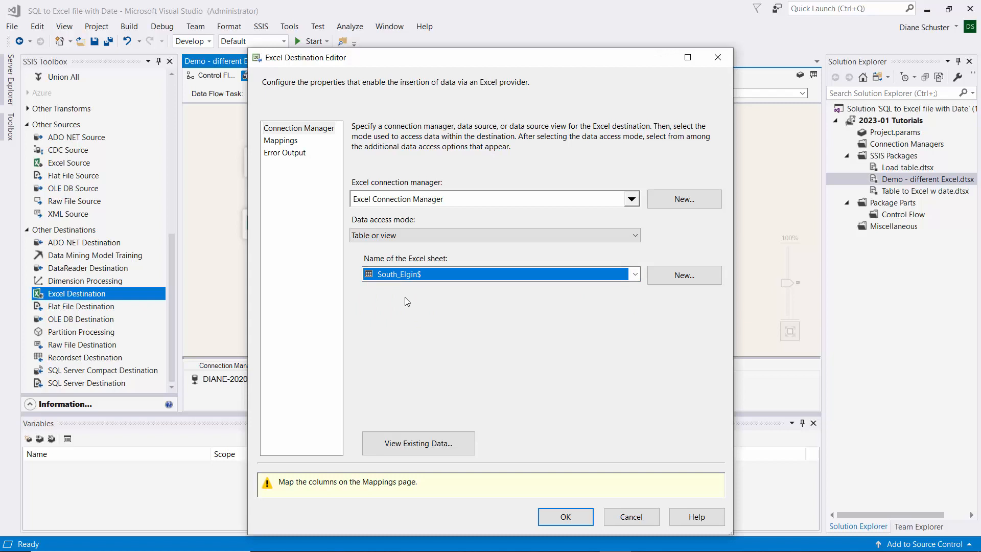
Step: Map the input columns to the Excel sheet's matching columns, accept the destination settings and save the package
left_click(295, 141)
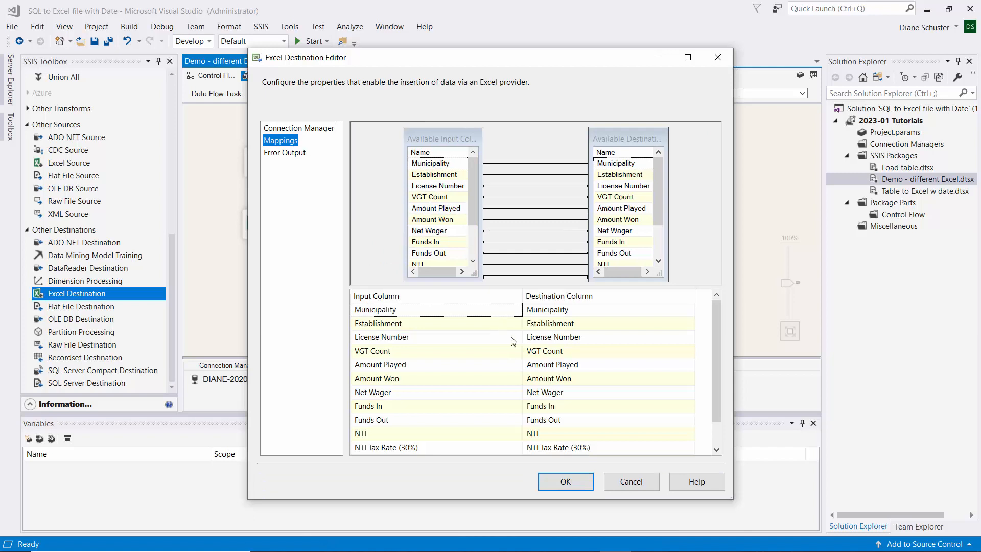
scroll(719, 385, "down", 1)
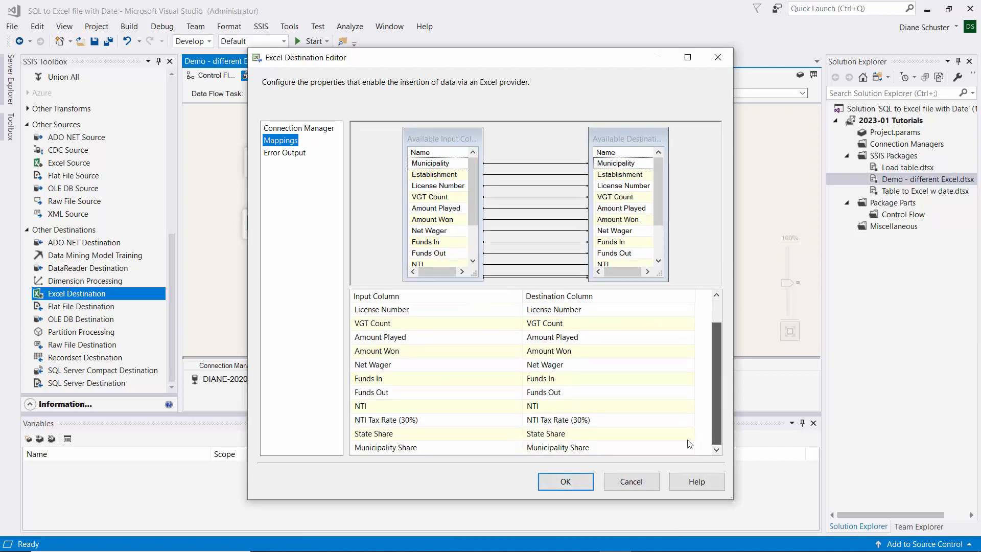
left_click(571, 485)
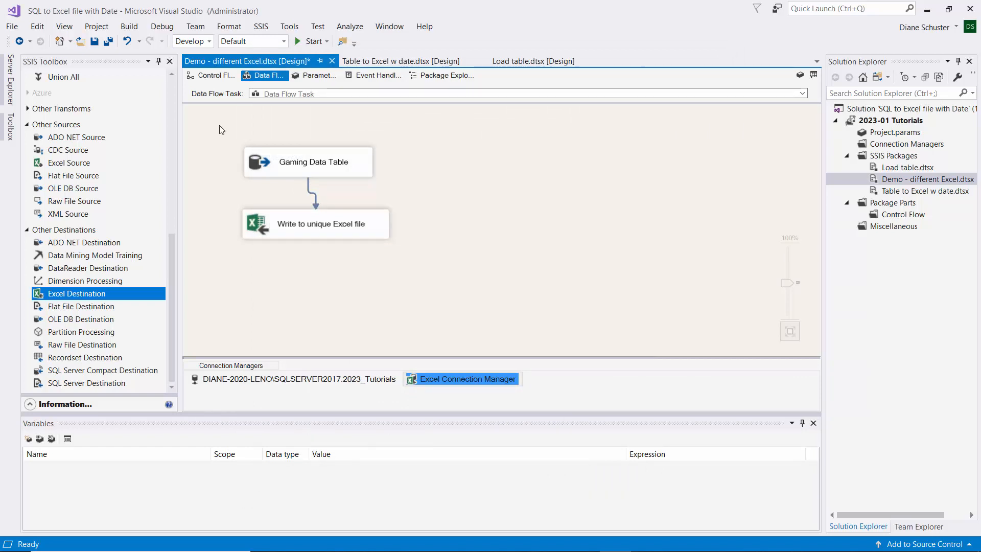
left_click(113, 42)
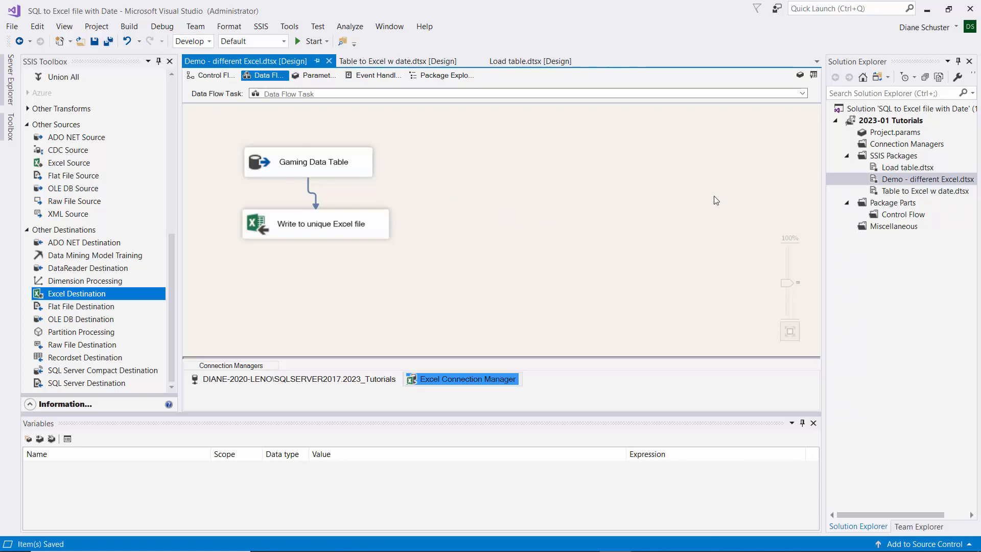
Step: Execute the Demo - different Excel.dtsx package and stop debugging after the run
right_click(896, 182)
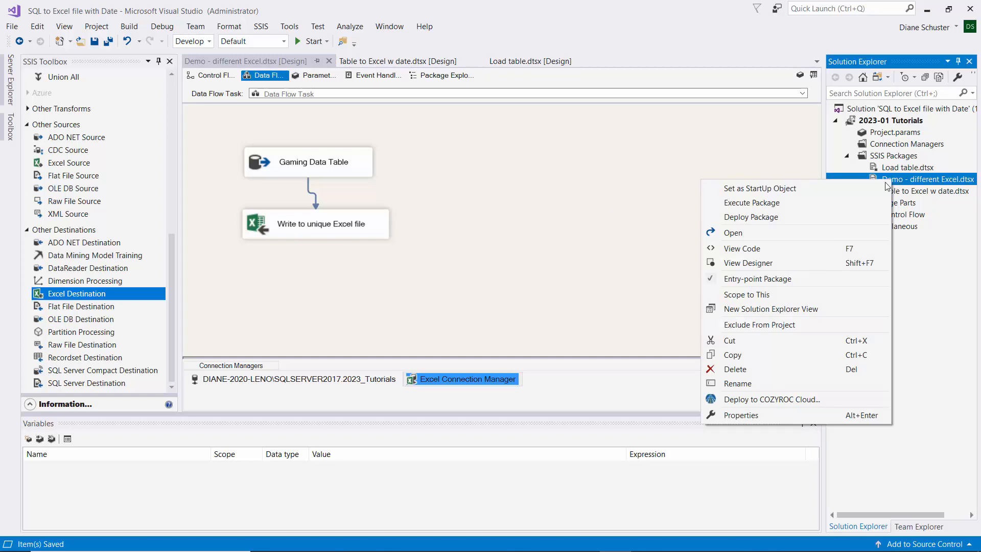
left_click(777, 204)
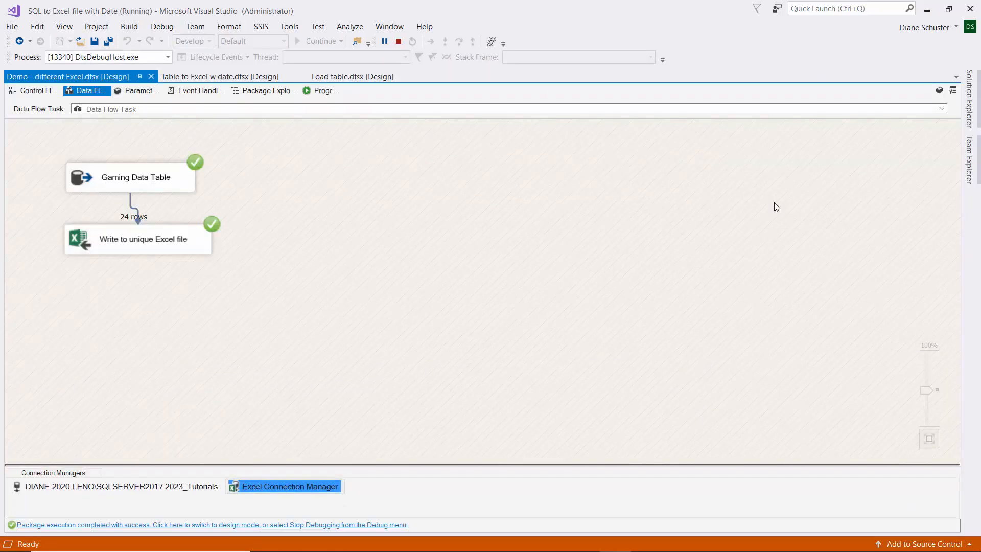
left_click(399, 41)
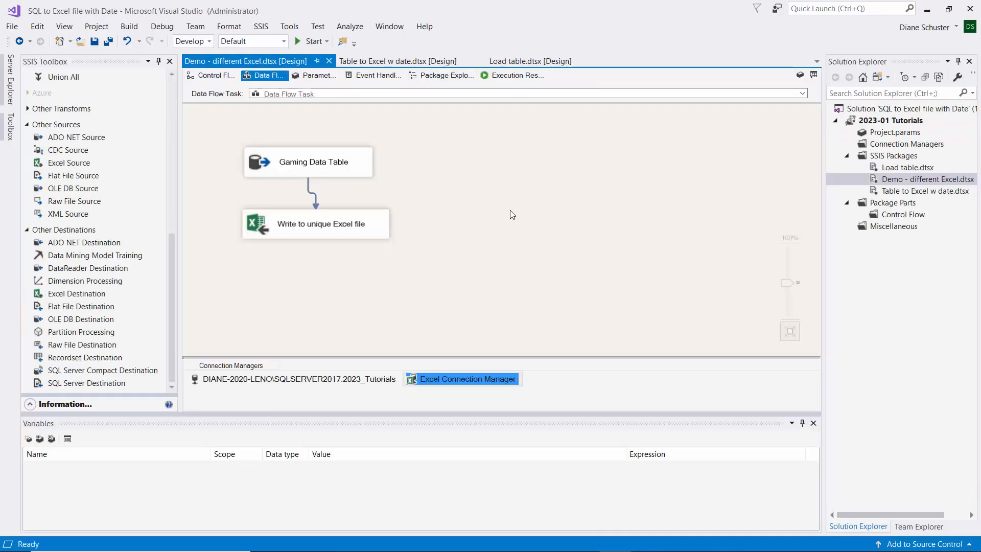
Step: Open South Elgin Gaming.xlsx from the Excel Destination Files folder, examine the South_Elgin sheet, and return to Visual Studio
left_click(395, 540)
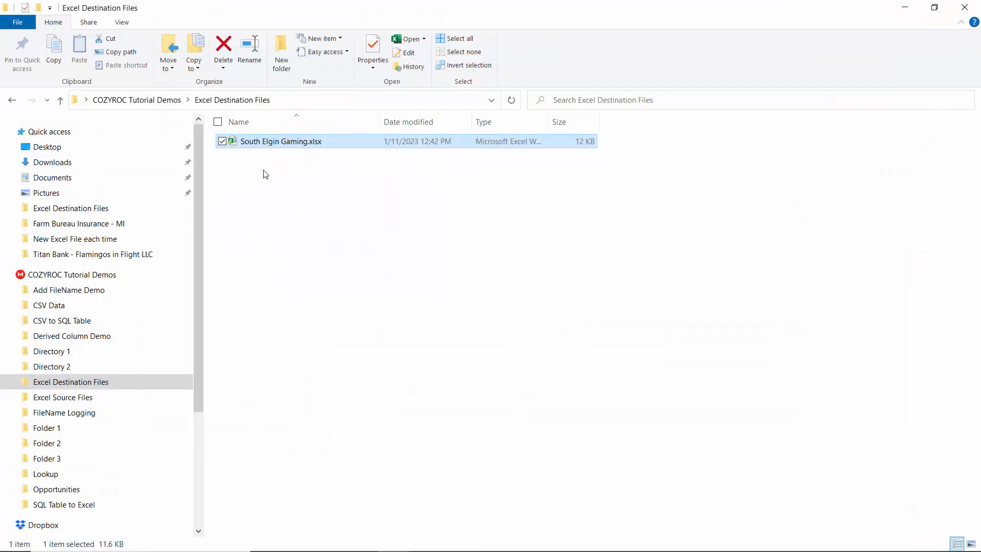
double_click(260, 144)
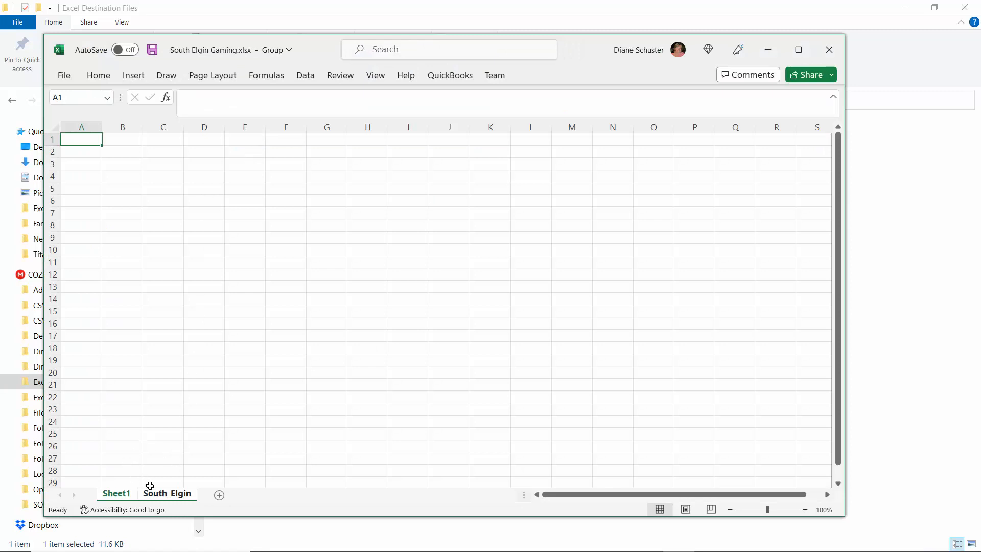
left_click(166, 494)
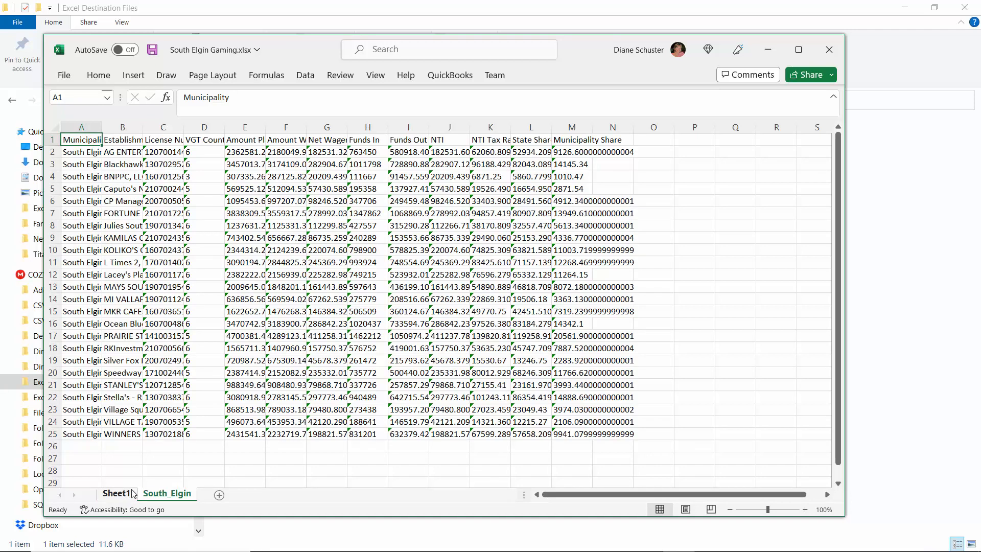
left_click(833, 47)
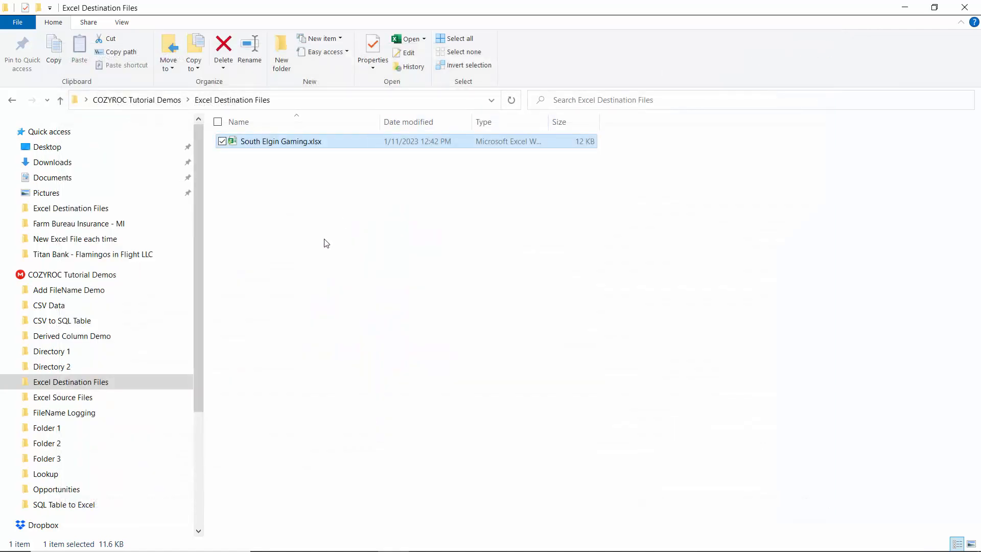
left_click(906, 7)
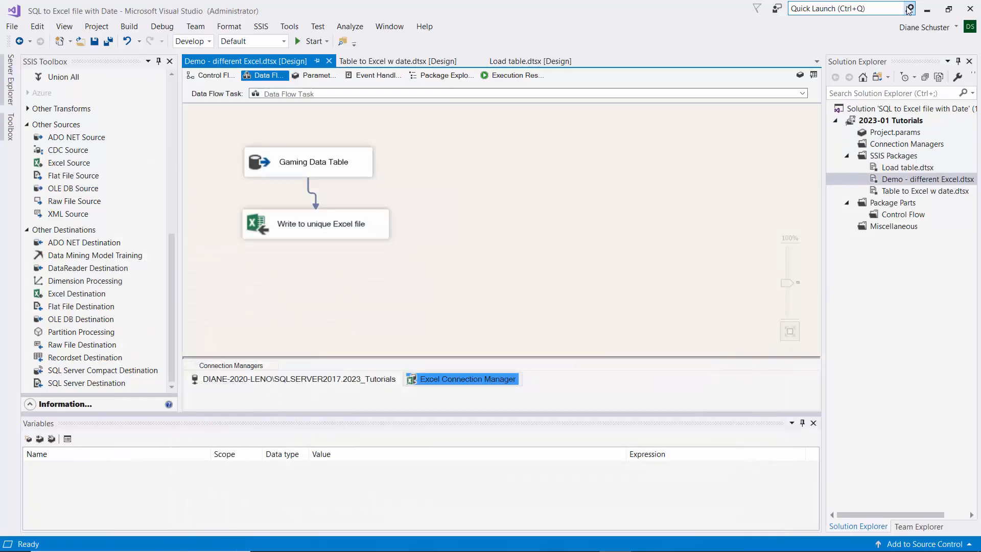
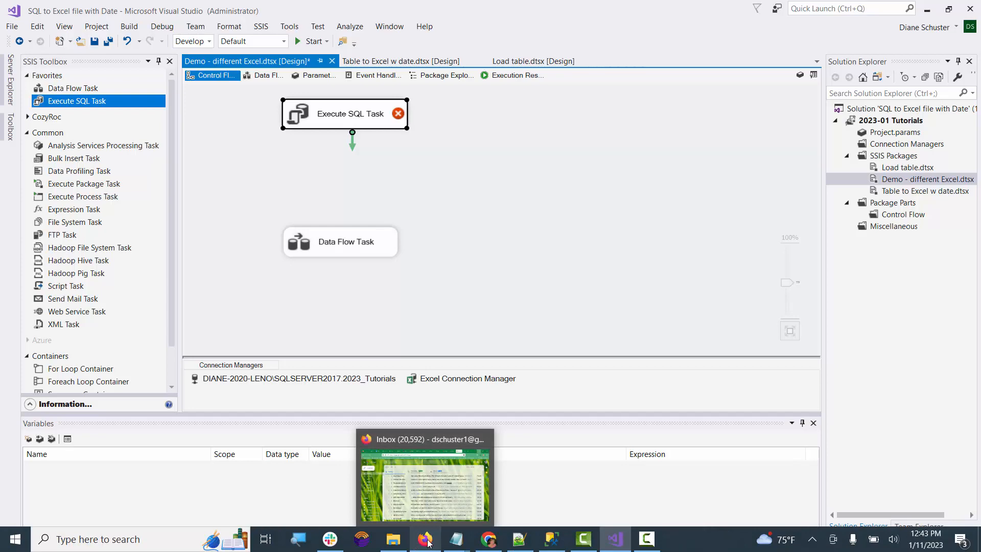
Step: Switch to SQL Server Management Studio and execute only the query SELECT format(getdate(), 'yyyyMMddhhmmss')
left_click(552, 539)
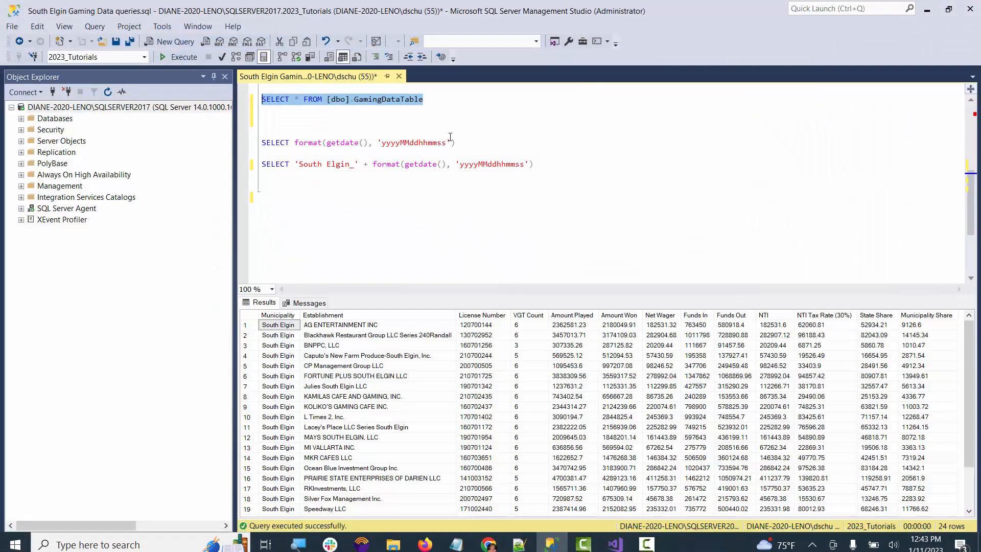
left_click_drag(455, 143, 261, 141)
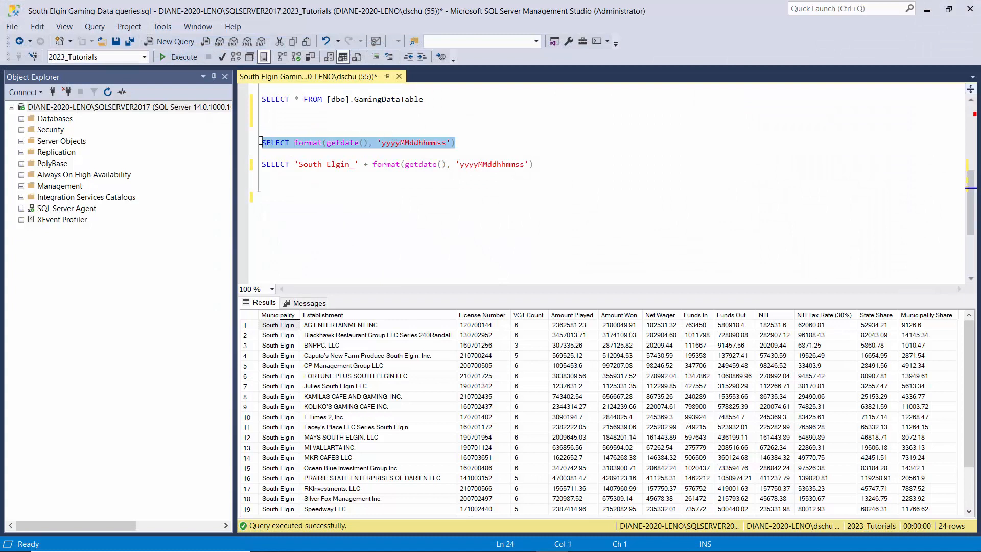
left_click(180, 59)
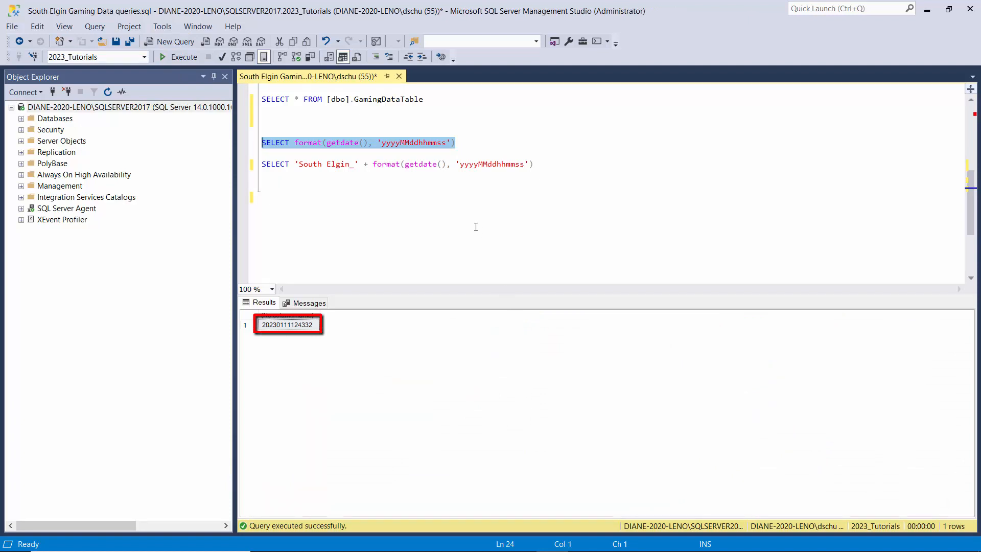
Step: Copy and execute the query SELECT 'South Elgin_' + format(getdate(), 'yyyyMMddhhmmss')
left_click(298, 163)
left_click_drag(297, 163, 357, 165)
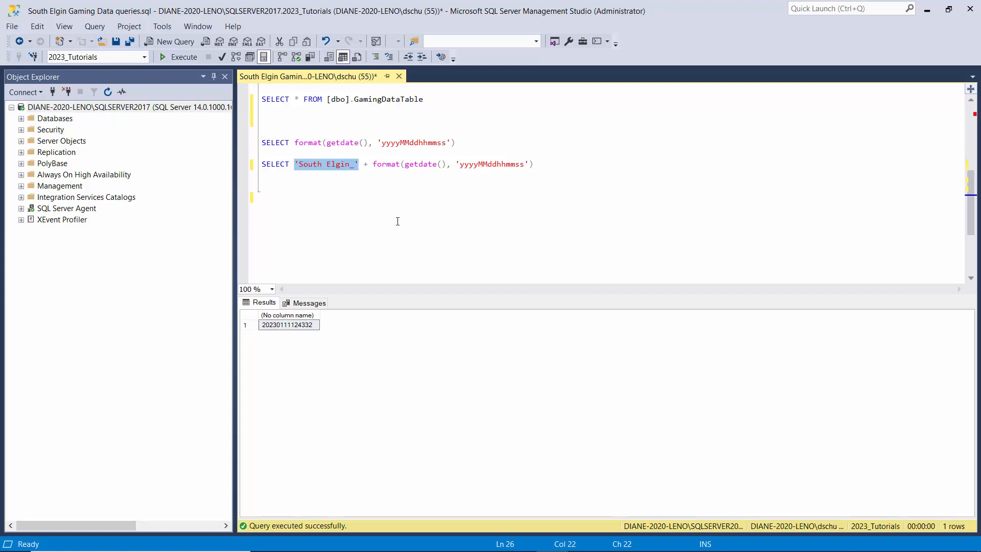
left_click_drag(539, 164, 256, 166)
key("ctrl+c")
left_click(186, 59)
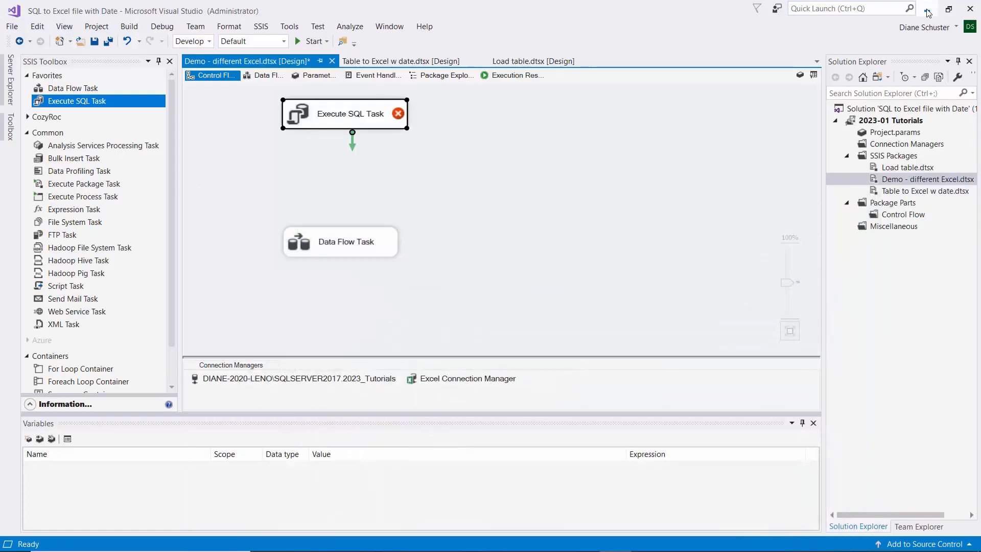
Step: Rename the Execute SQL Task in the Visual Studio control flow as Create unique name
left_click(345, 115)
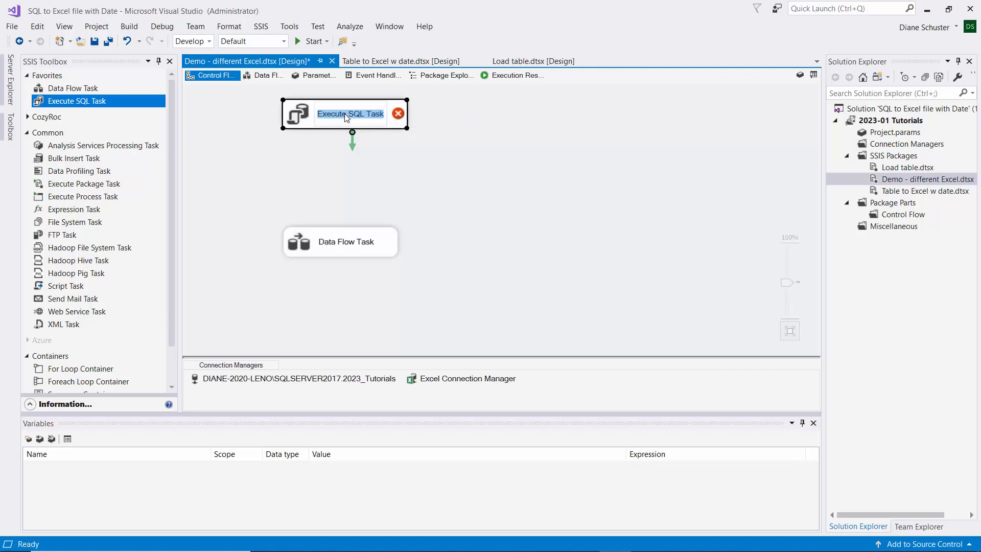
type("Create uniqu")
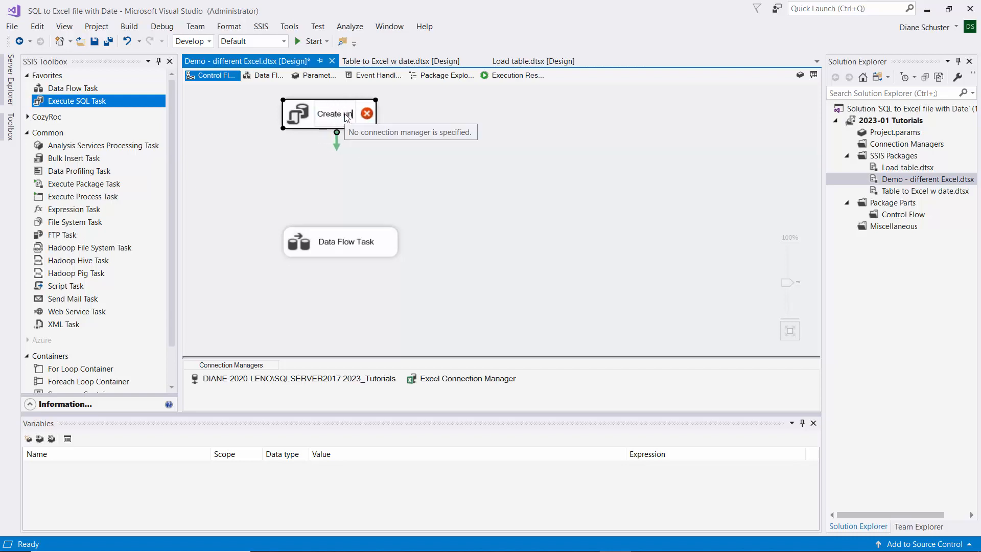
type("e name")
key("Return")
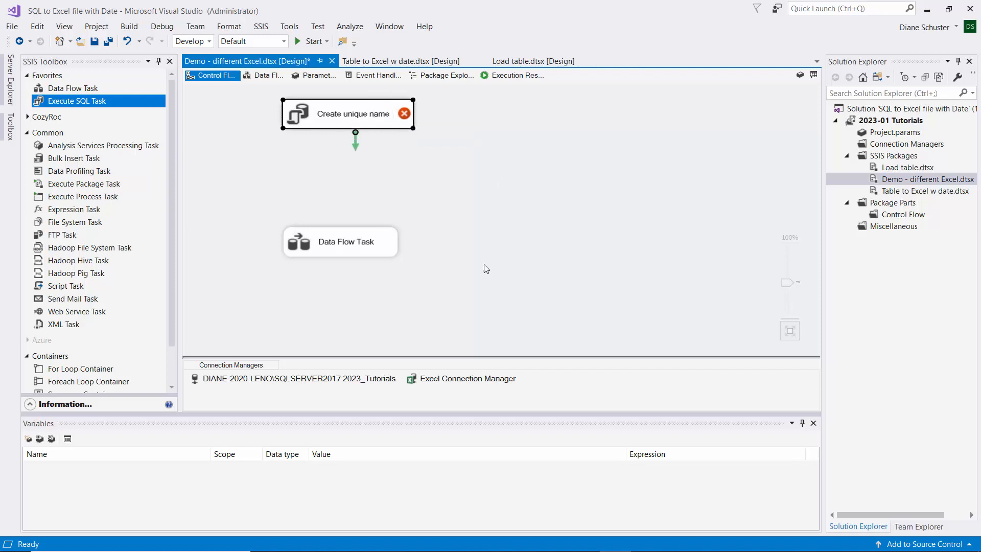
Step: Add a package variable named FileName with data type String and the value Gaming Data.xlsx
left_click(28, 440)
left_click(88, 469)
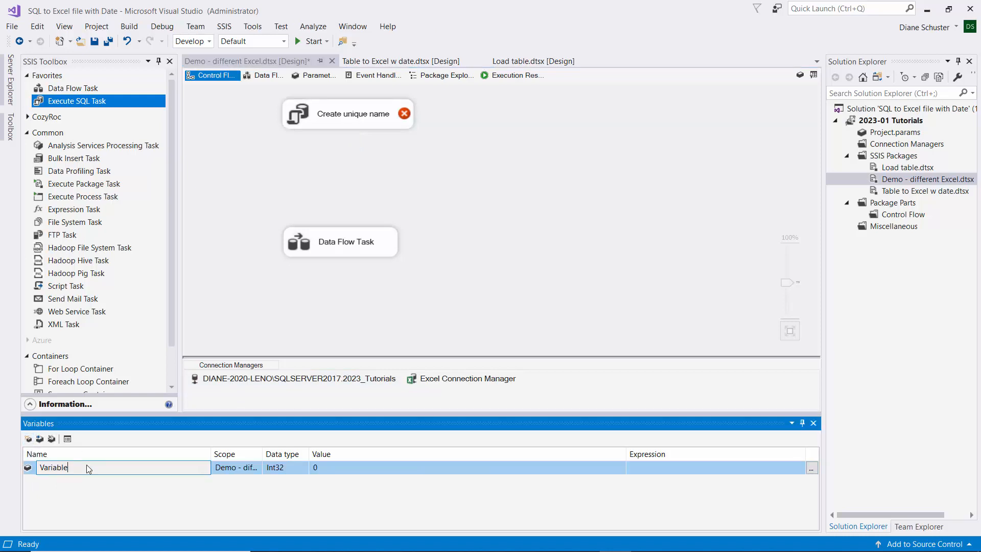
type("FileName")
key("Tab")
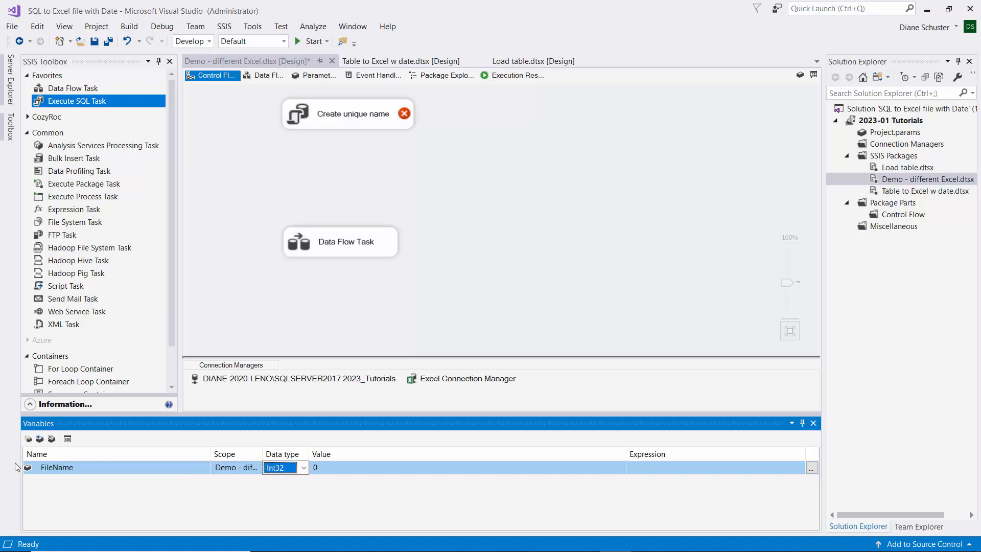
key("s")
key("s")
key("s")
key("Tab")
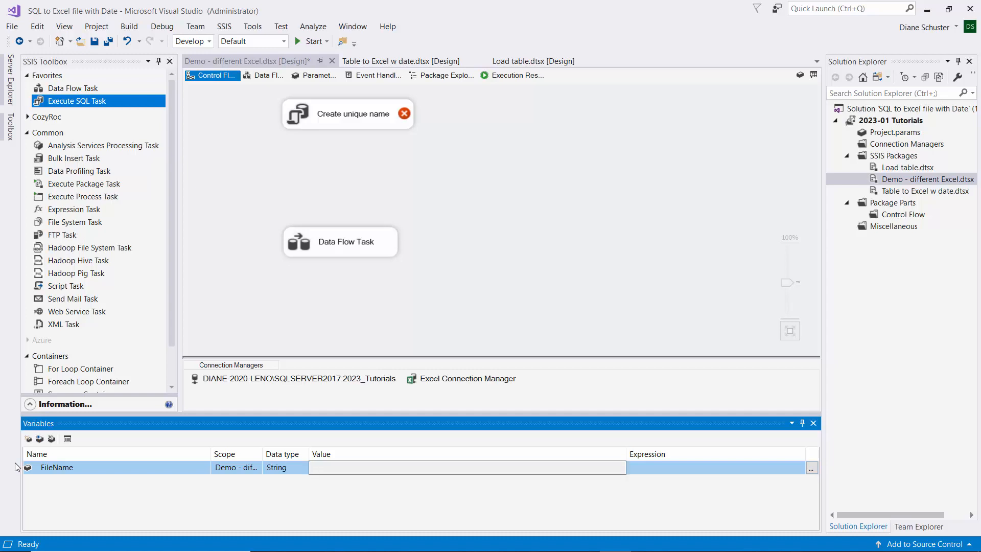
type("Gaming Data.xlsx")
key("Return")
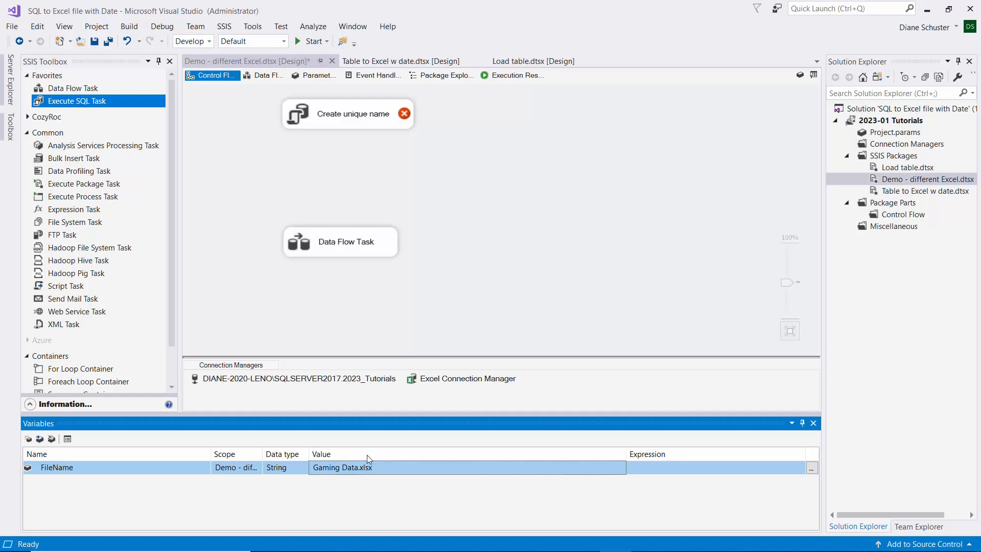
Step: Set the Create unique name task's result set to Single row and its connection to the SQLSERVER2017.2023_Tutorials database
double_click(363, 111)
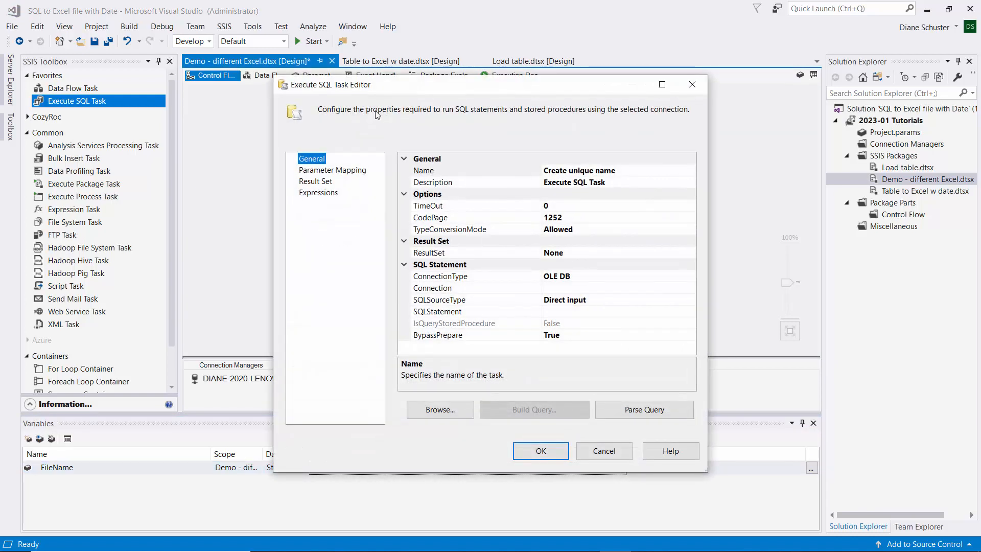
left_click(591, 253)
left_click(691, 253)
left_click(583, 277)
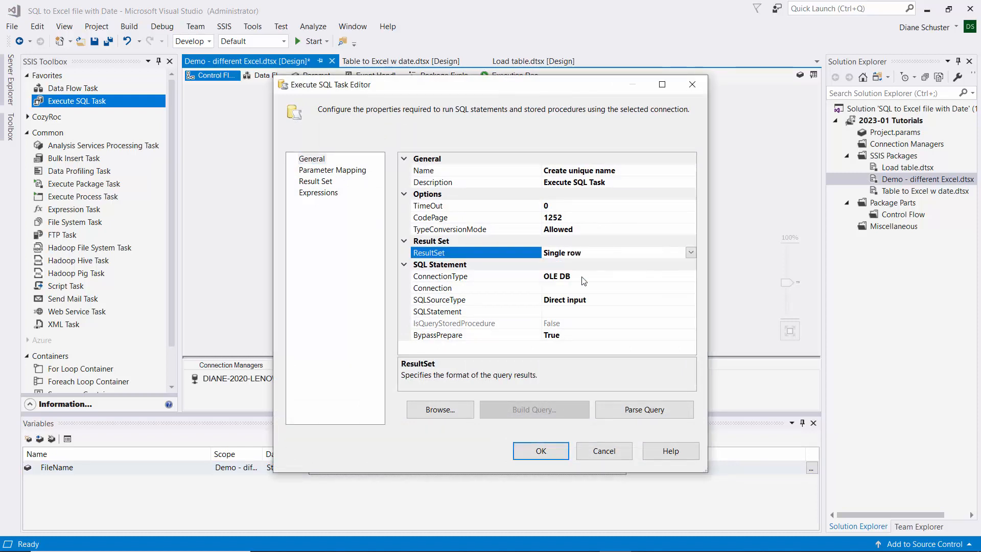
left_click(579, 287)
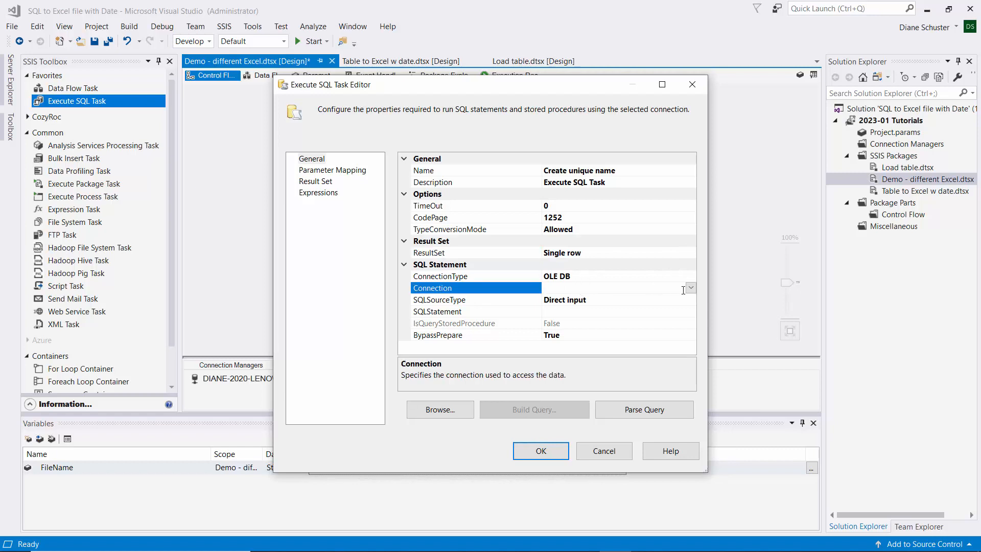
left_click(691, 288)
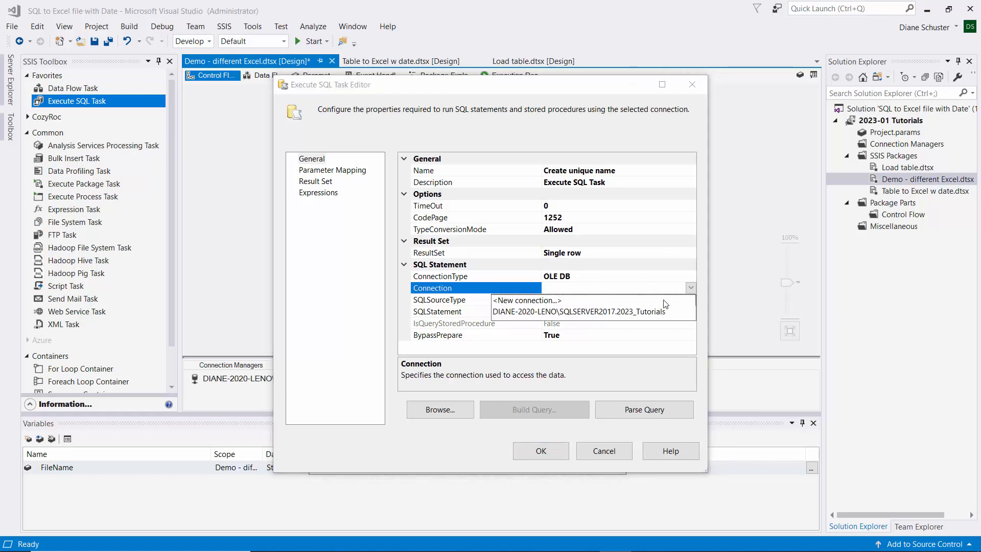
left_click(628, 313)
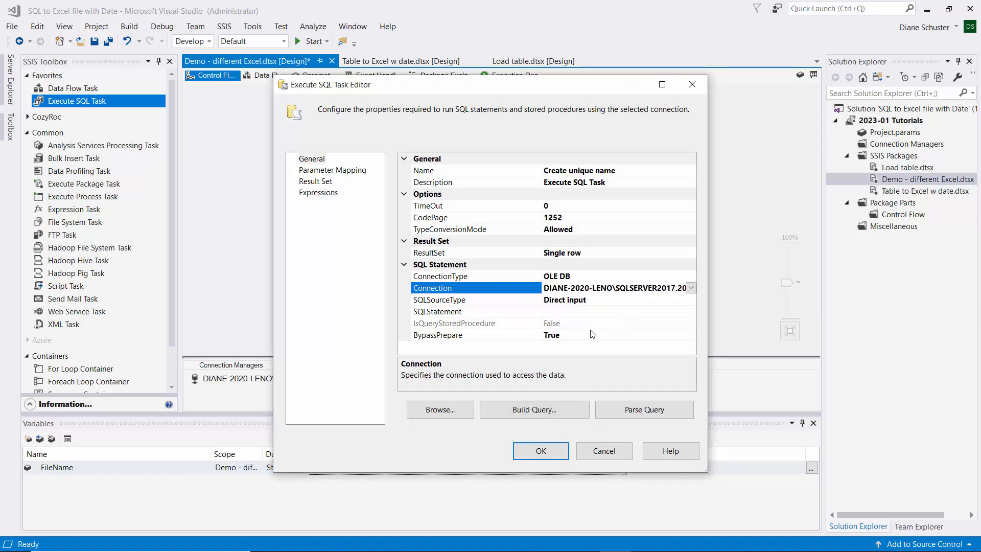
Step: Use the copied query SELECT 'South Elgin_' + format(getdate(), 'yyyyMMddhhmmss') as the task's SQL statement
mouse_move(476, 547)
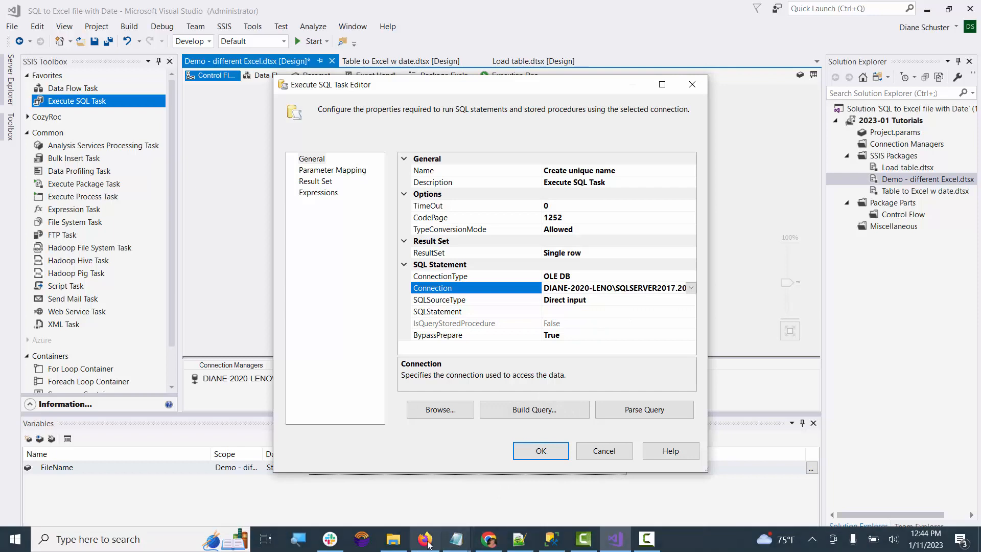
left_click(549, 539)
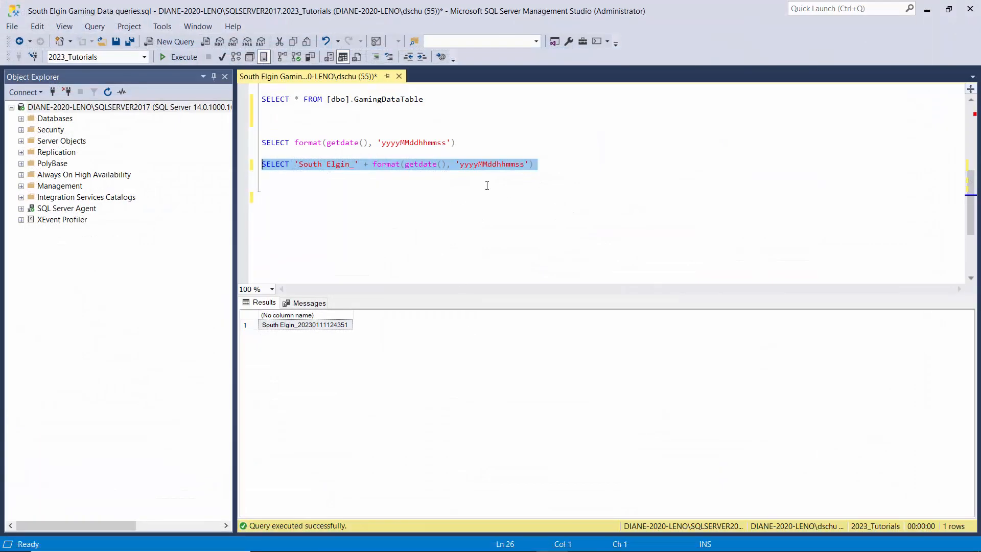
left_click(927, 9)
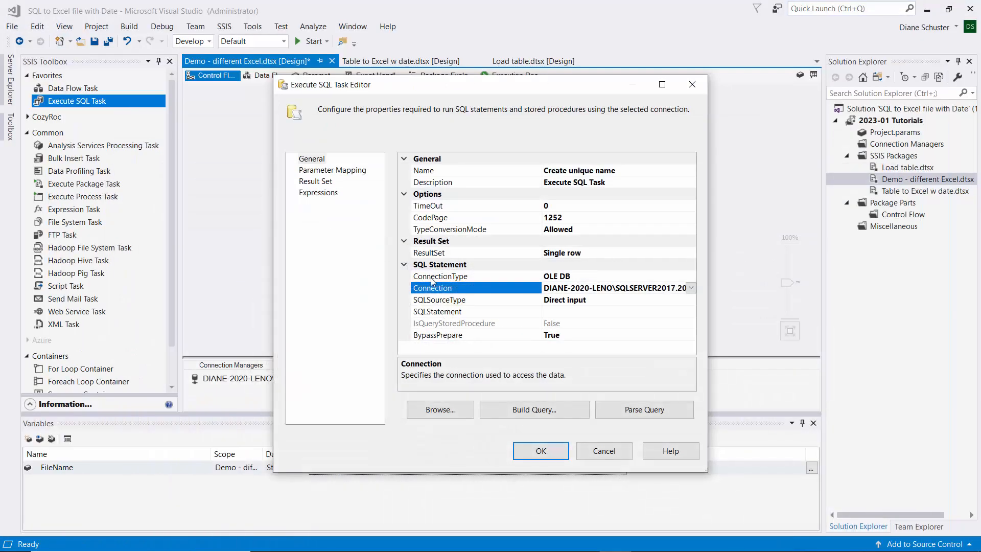
left_click(567, 312)
left_click(691, 312)
key("ctrl+v")
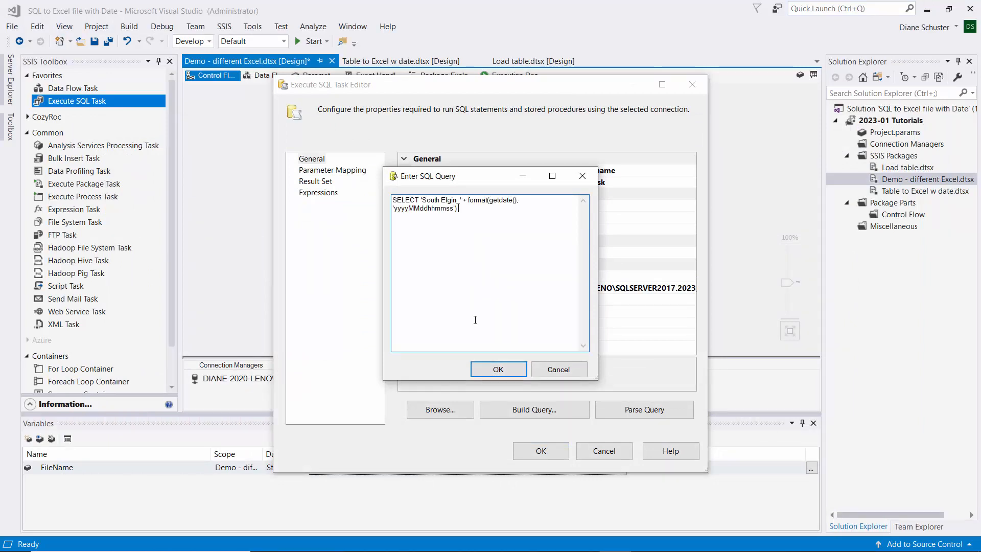
left_click(489, 371)
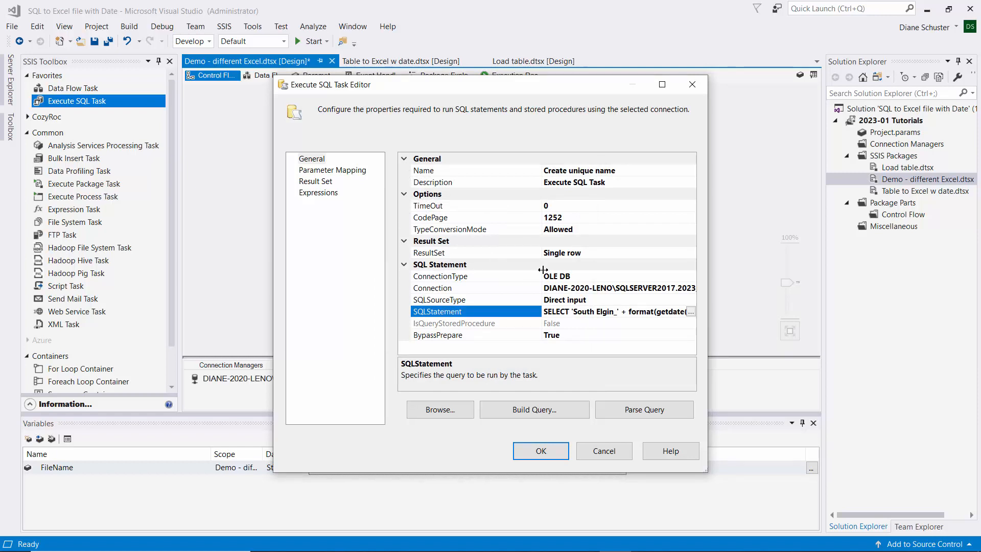
Step: Add a result set entry mapping result name 0 to User::FileName and accept the task settings
left_click(324, 183)
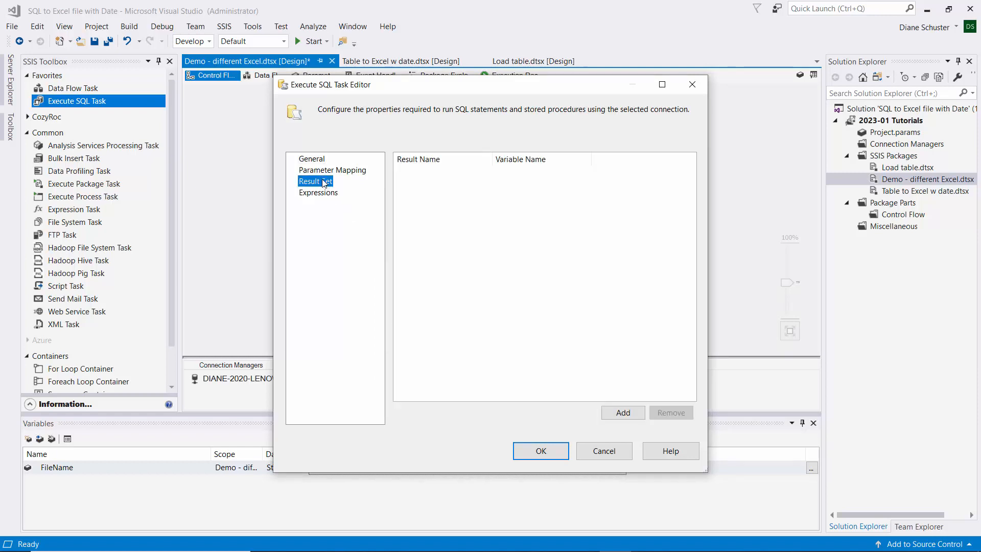
left_click(625, 412)
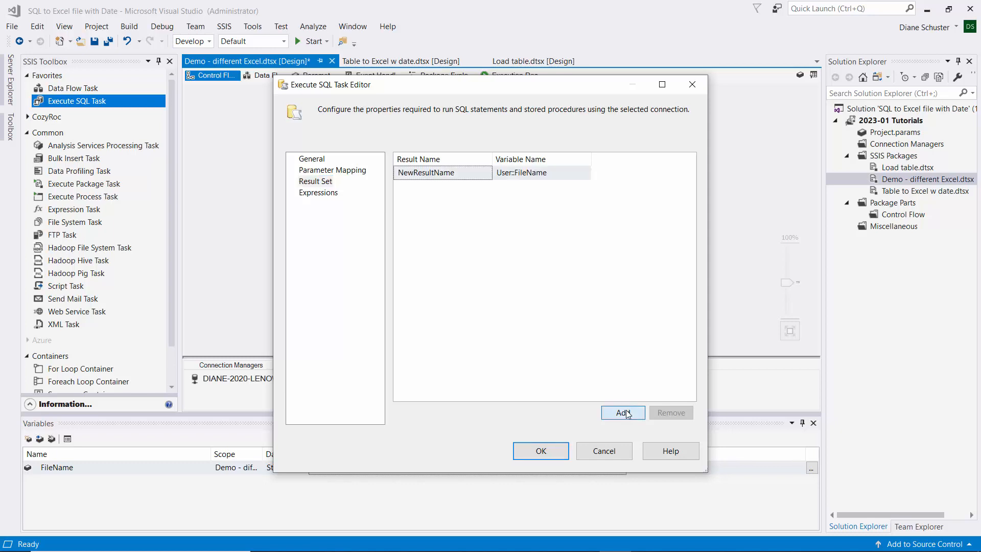
left_click(481, 174)
left_click_drag(480, 174, 366, 173)
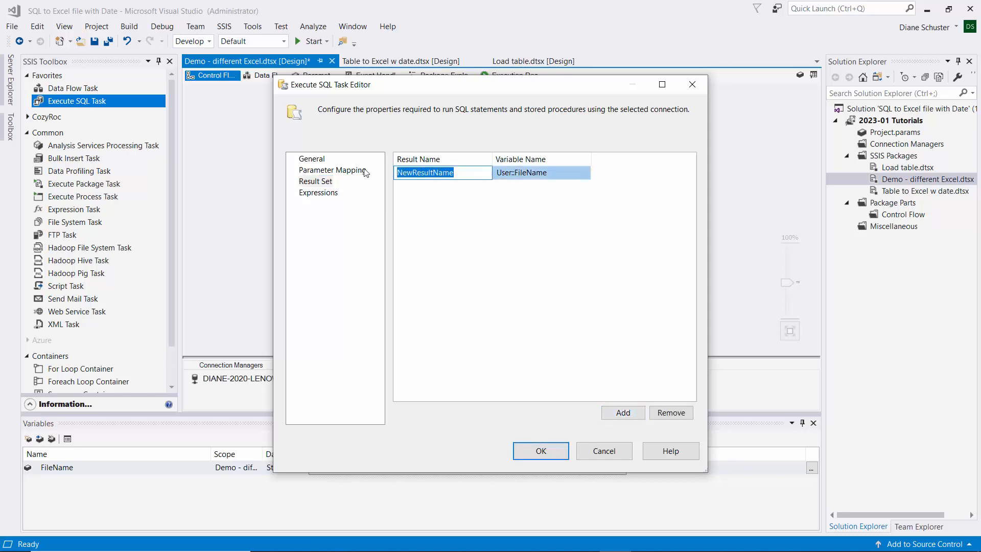
type("0")
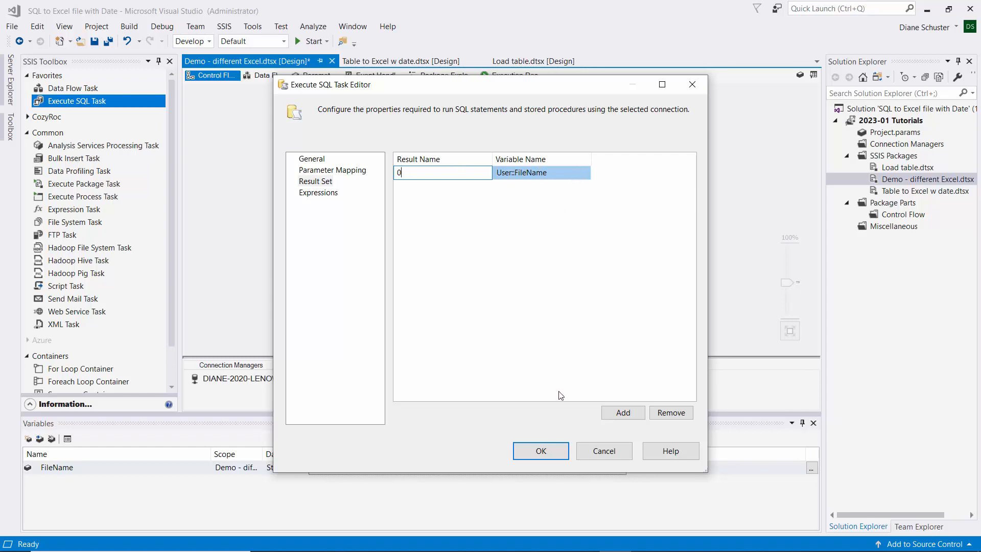
left_click(560, 455)
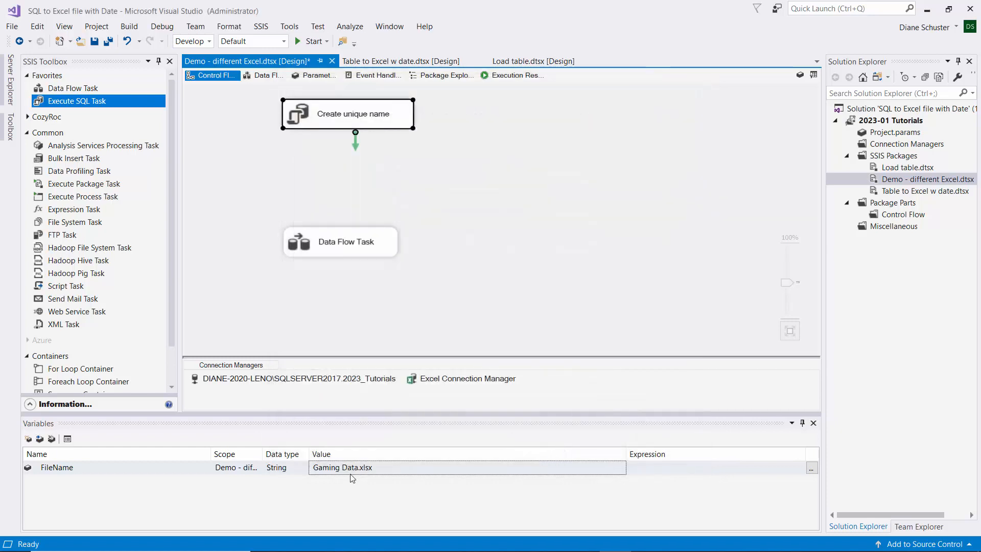
Step: Add a package variable named Folder with data type String and clear its default value
left_click(29, 438)
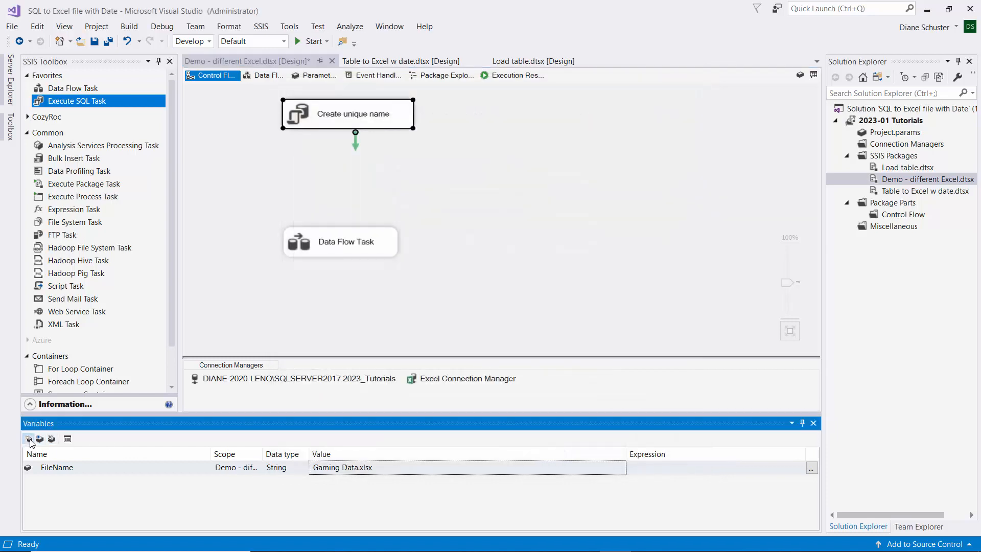
type("Folder")
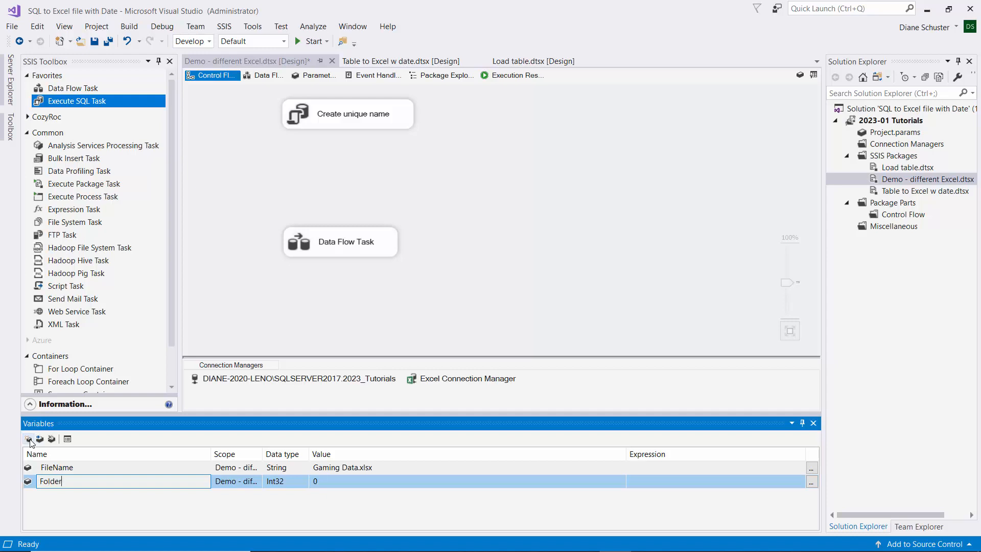
key("Tab")
key("Tab")
key("s")
key("s")
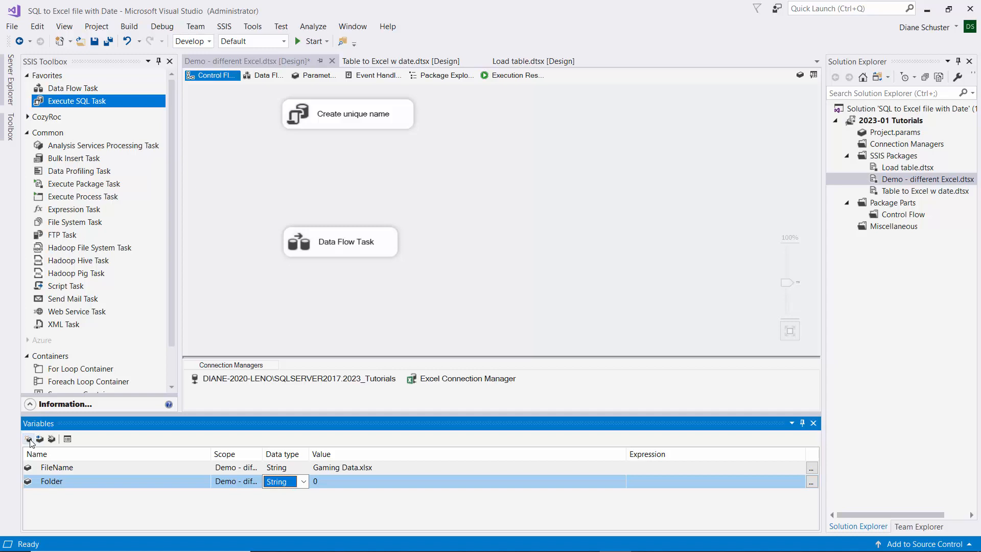
key("Tab")
key("BackSpace")
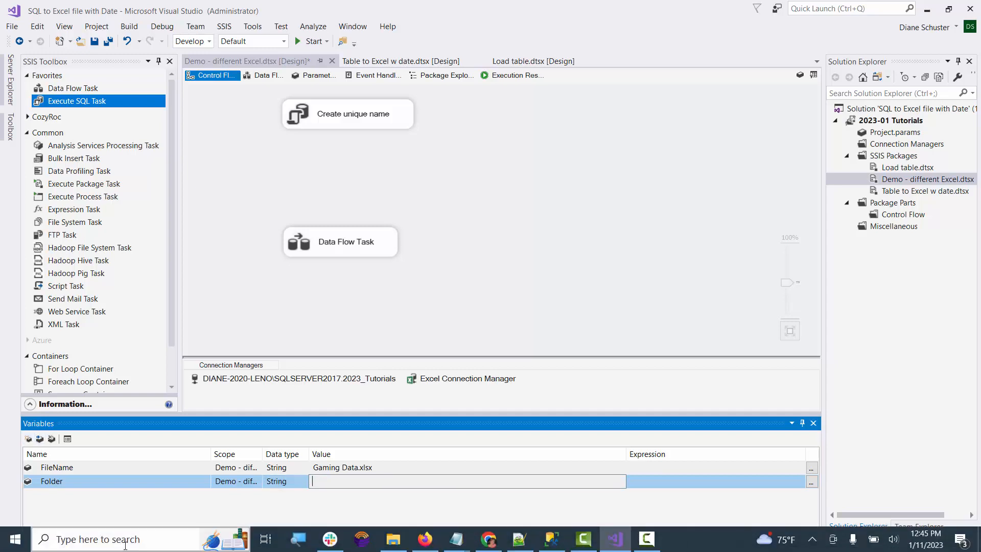
Step: Copy the Excel Destination Files folder's address as text in File Explorer and enter it as the Folder variable's value
left_click(394, 540)
right_click(232, 100)
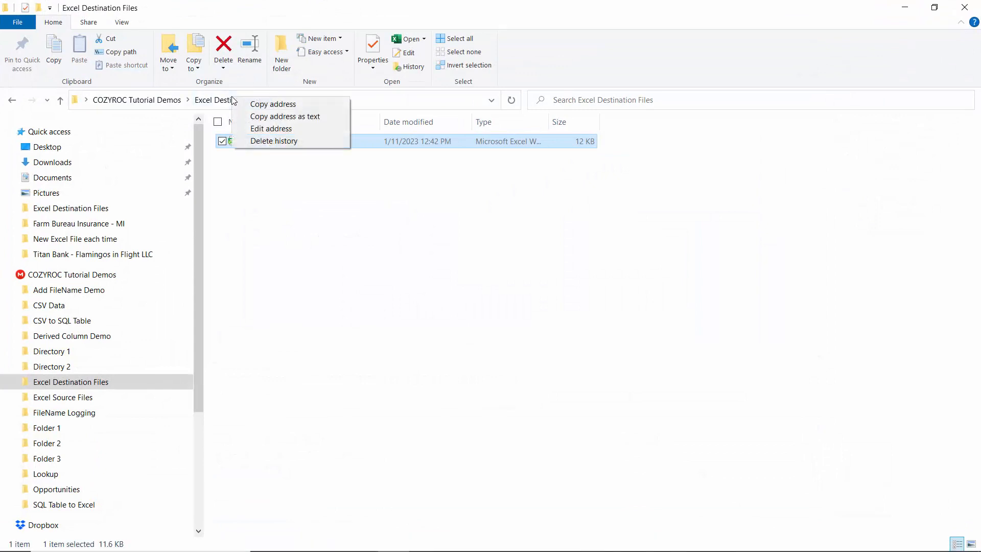
left_click(261, 117)
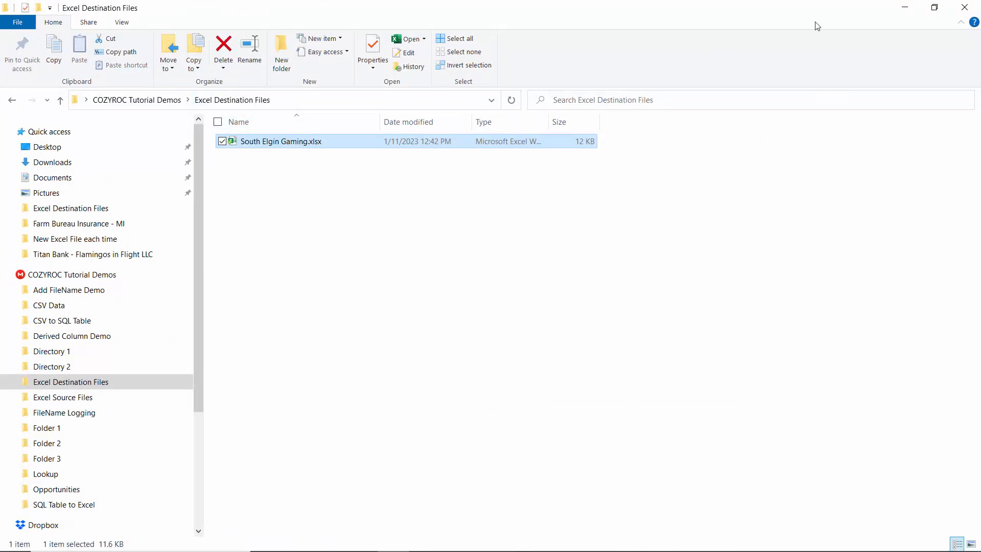
left_click(910, 10)
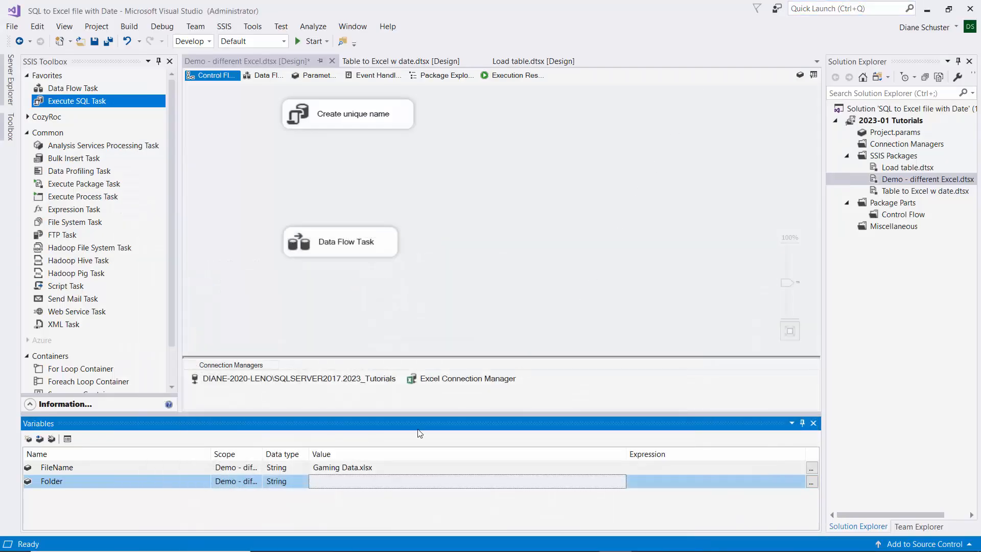
left_click(321, 482)
key("ctrl+v")
key("Return")
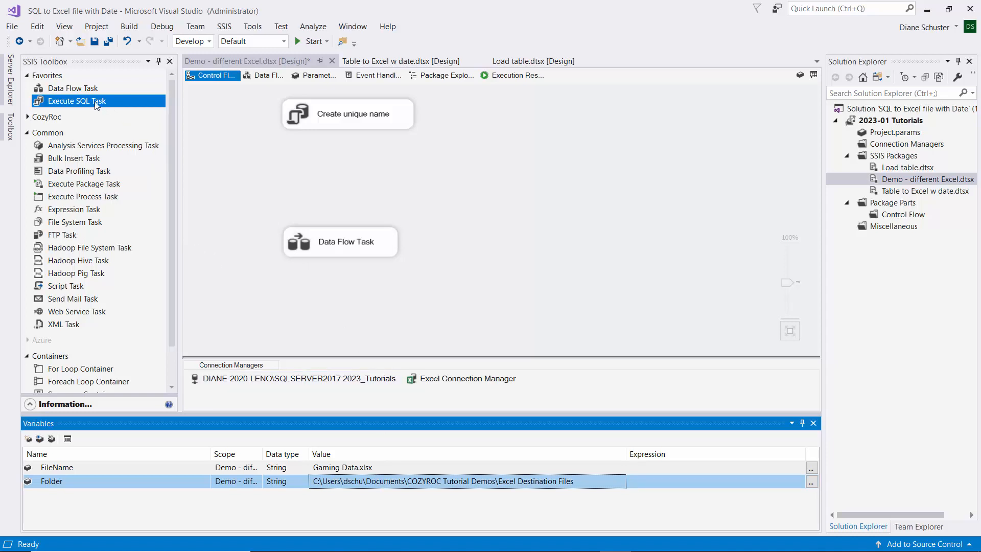
Step: Add an Execute SQL Task between Create unique name and the Data Flow Task, and connect Create unique name to it
left_click_drag(85, 103, 280, 157)
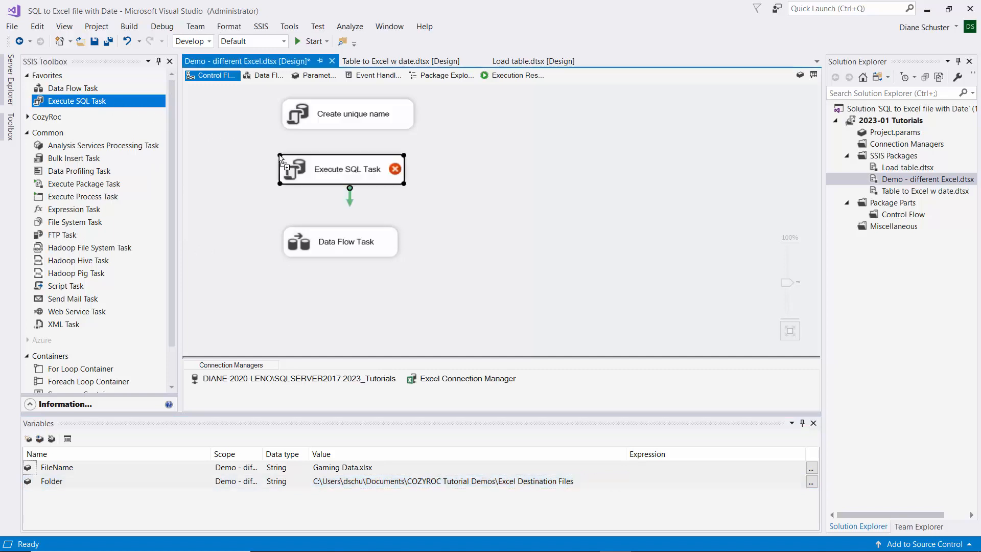
left_click(343, 126)
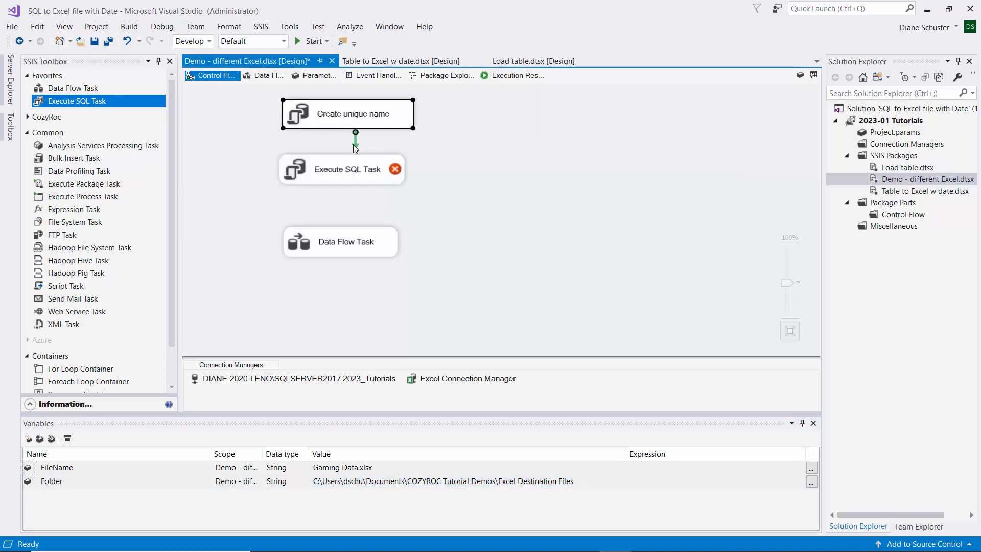
left_click_drag(356, 148, 349, 163)
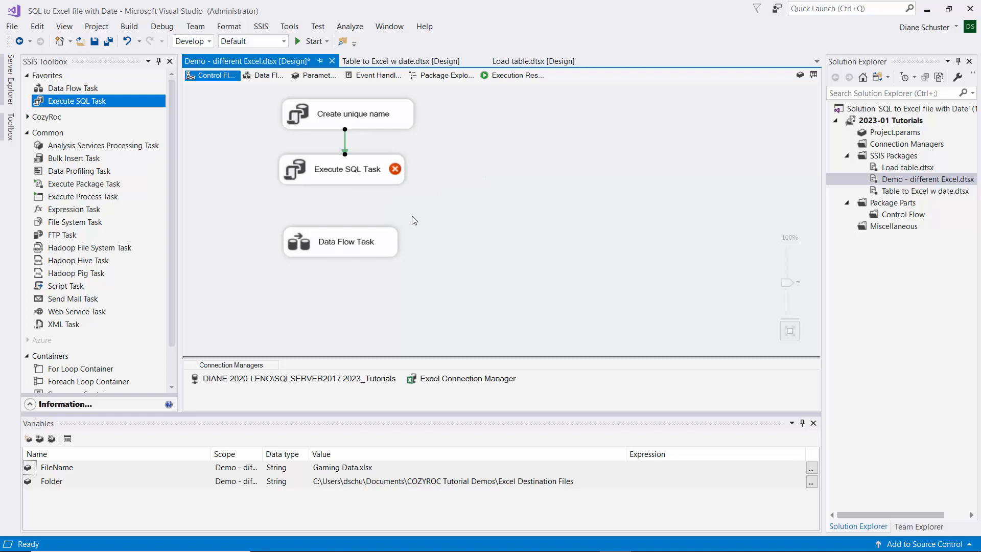
Step: Set the new Execute SQL Task's connection type to EXCEL and its connection to Excel Connection Manager
double_click(373, 161)
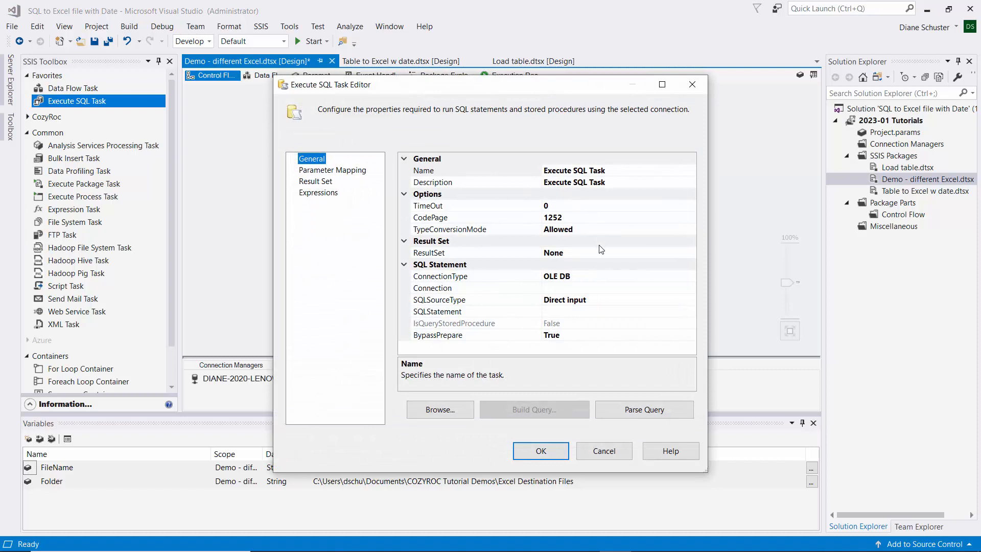
left_click(576, 277)
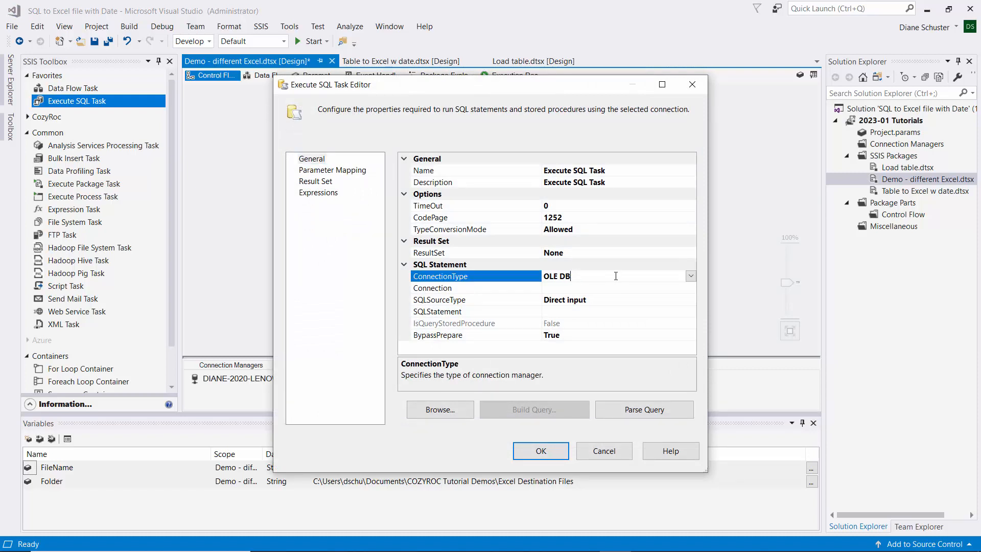
left_click(690, 277)
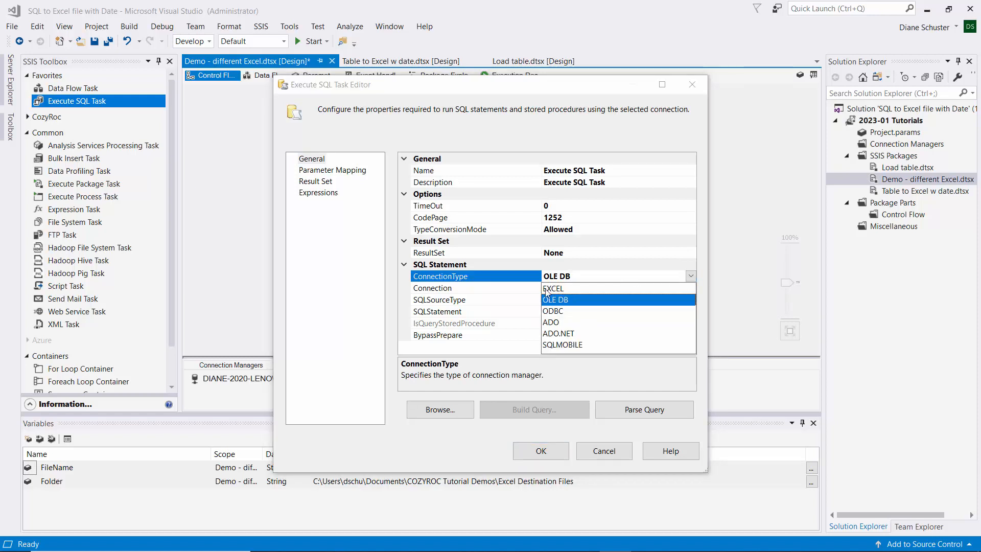
left_click(567, 289)
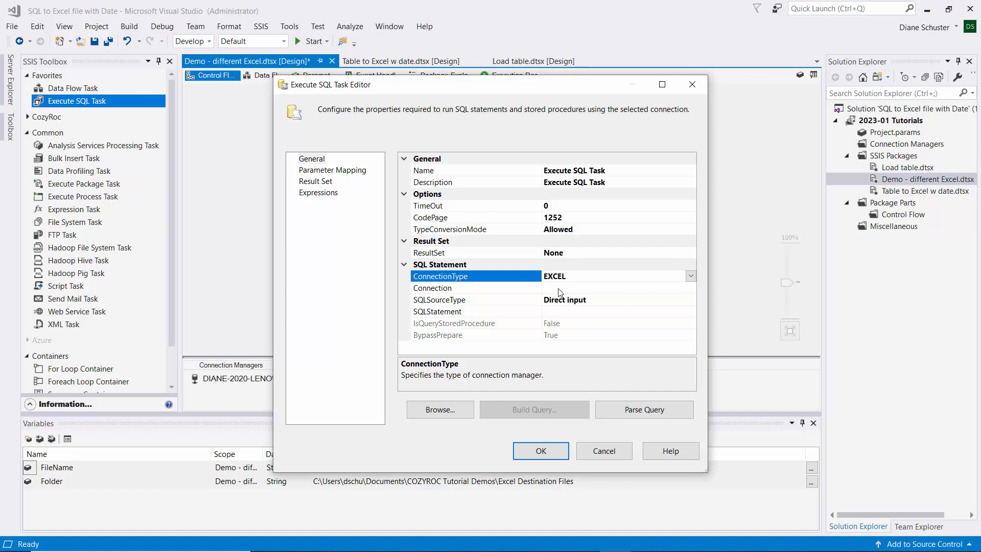
left_click(562, 290)
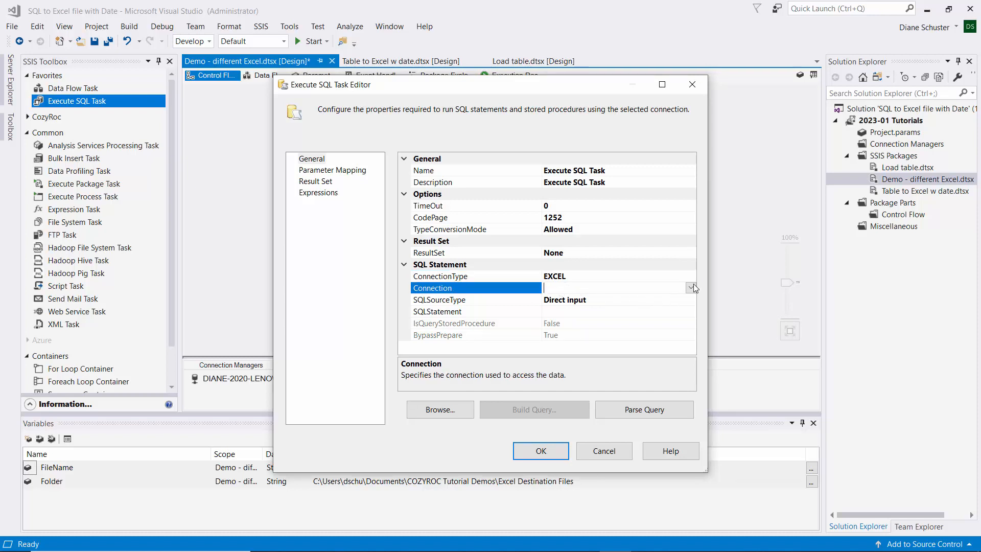
left_click(691, 288)
left_click(625, 311)
Step: Use the CREATE TABLE `South Elgin` query from Notepad++ as the task's SQL statement, and connect the task to the Data Flow Task
left_click(568, 311)
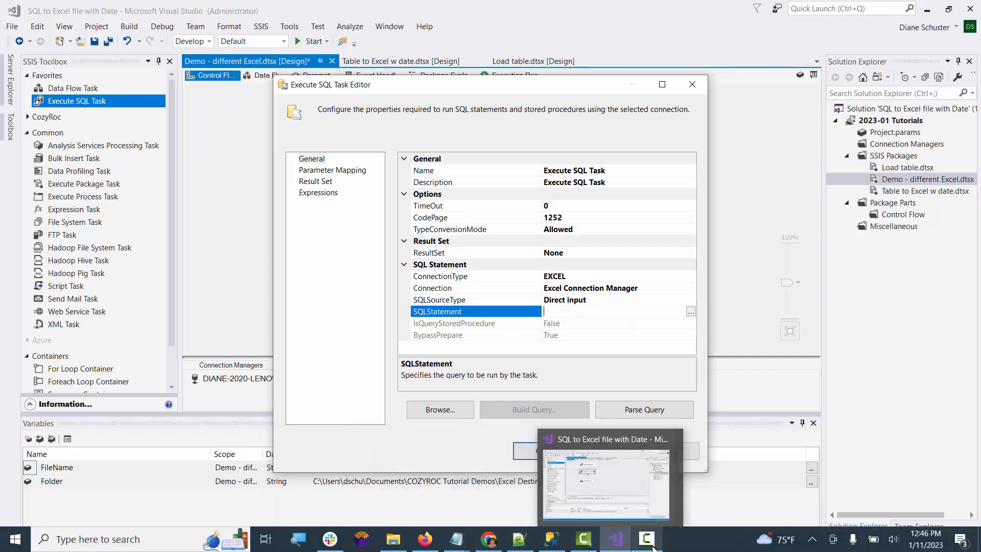
left_click(517, 540)
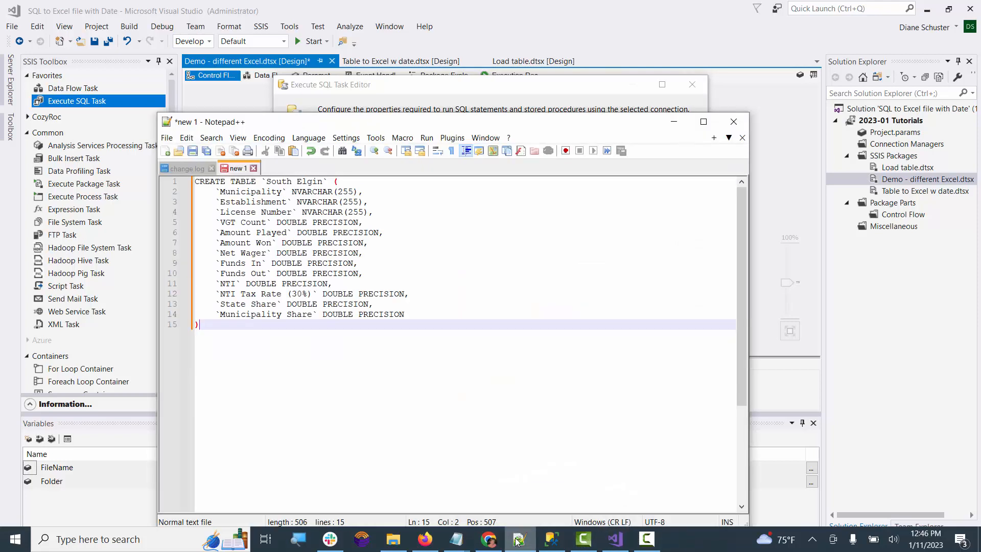
left_click_drag(203, 324, 195, 181)
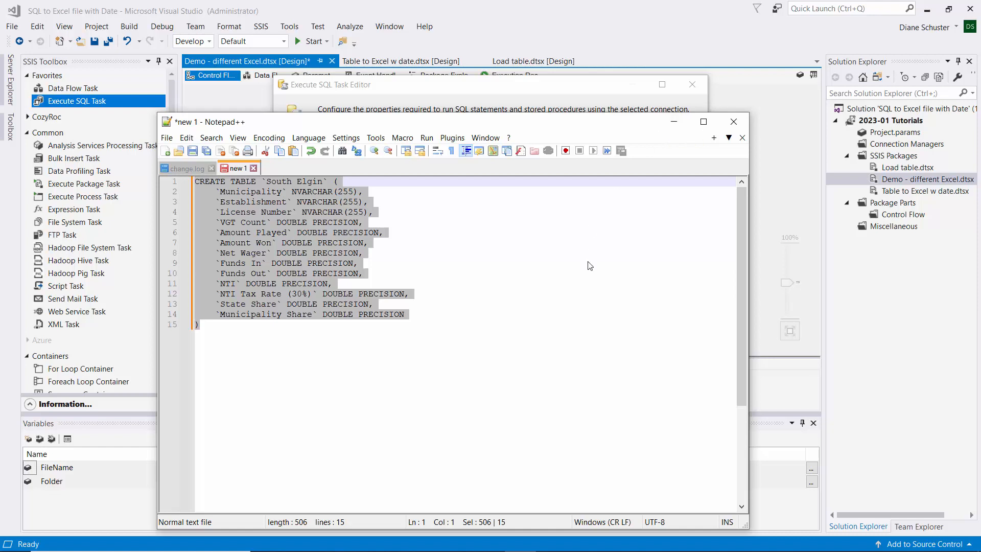
left_click(619, 78)
left_click(690, 311)
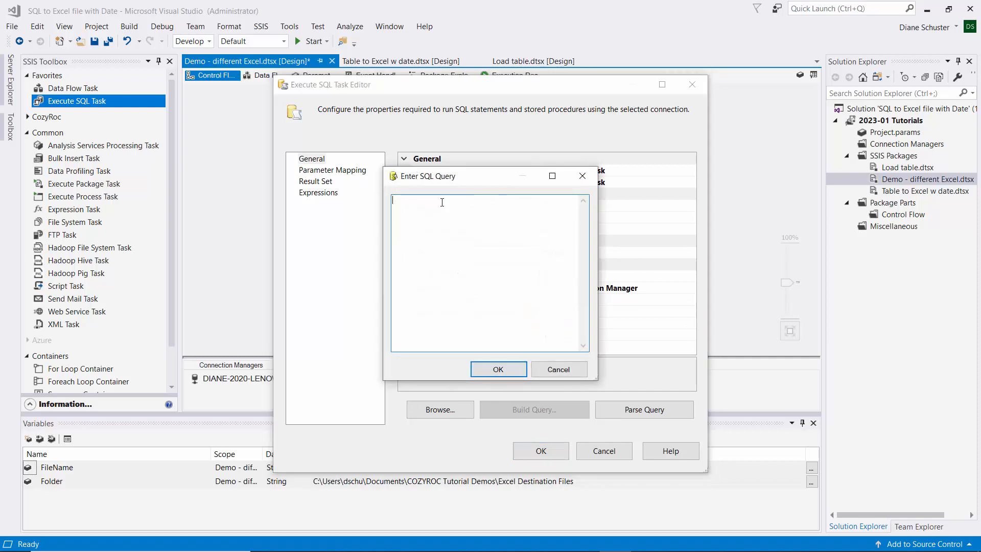
key("ctrl+v")
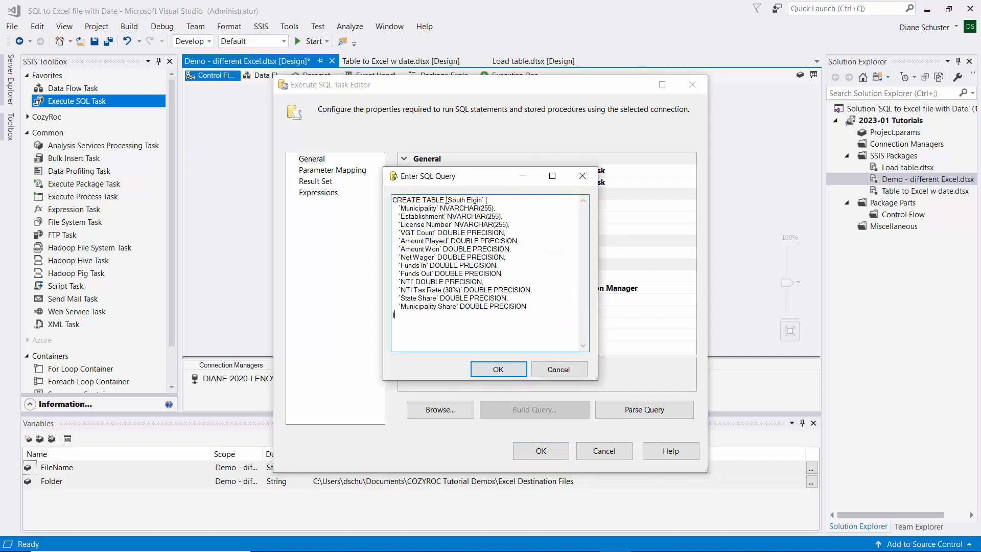
left_click(513, 363)
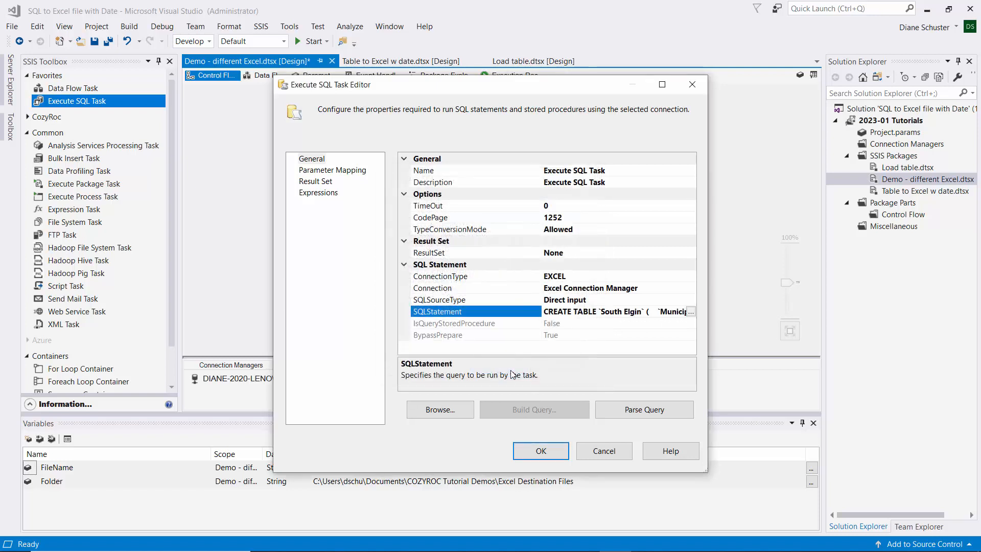
left_click(540, 451)
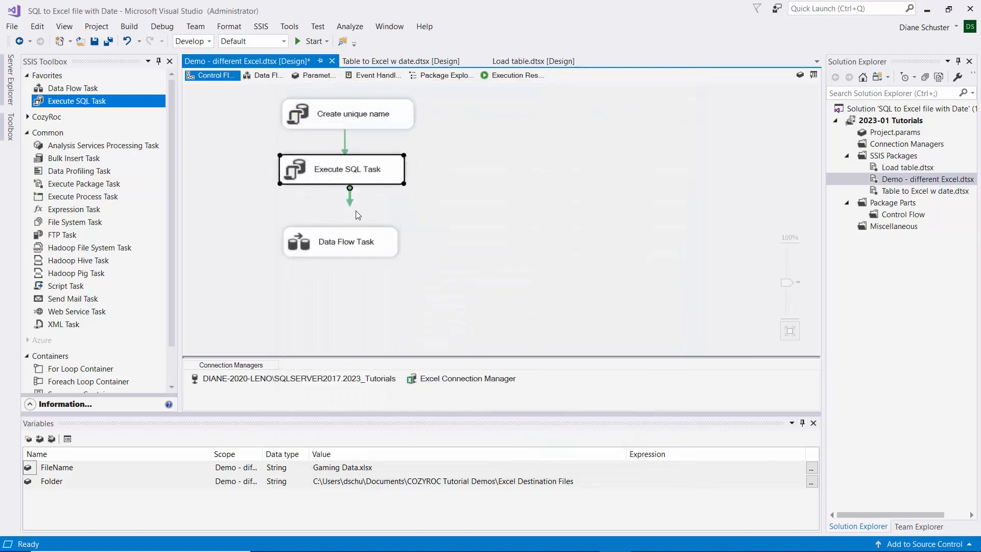
left_click_drag(349, 203, 353, 238)
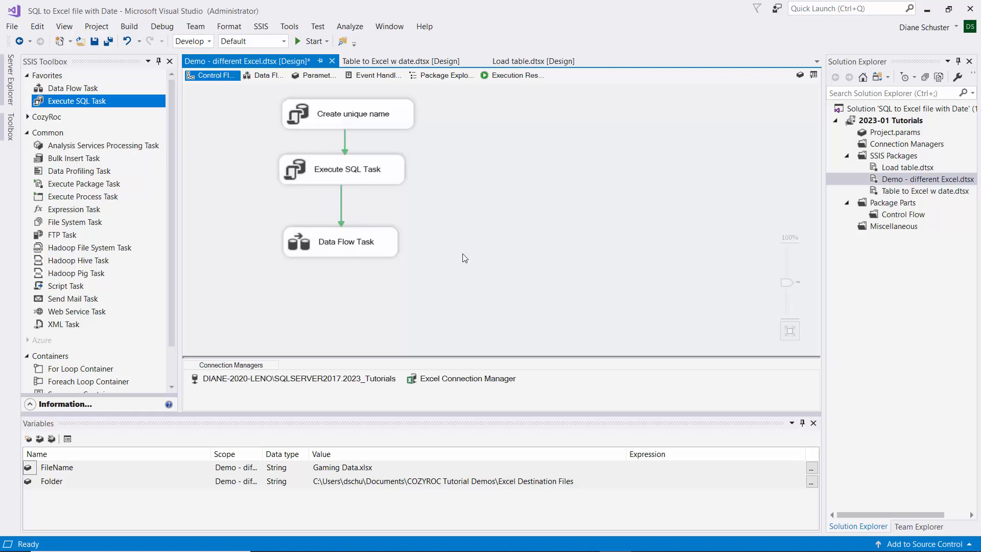
Step: Start a property expression for ExcelFilePath on the Excel Connection Manager
right_click(449, 382)
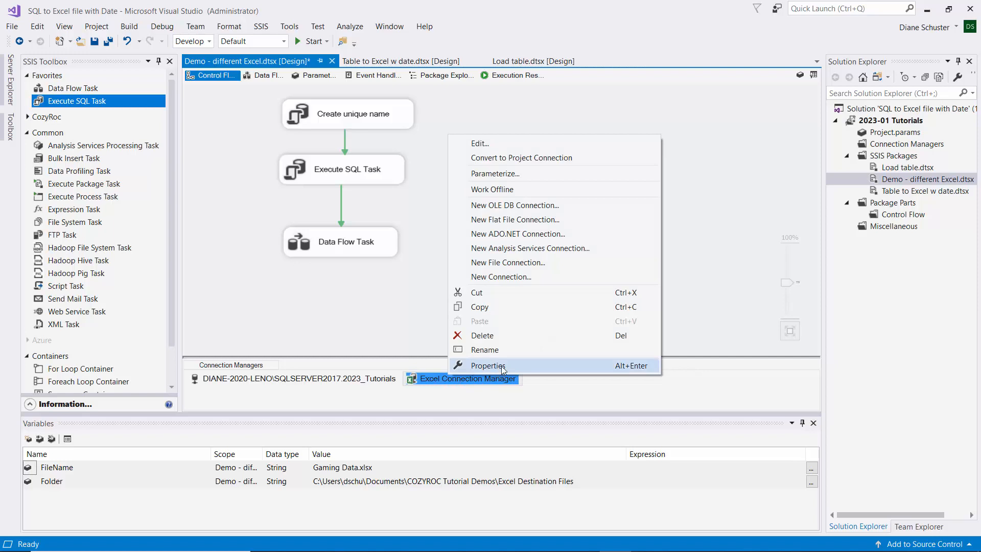
left_click(487, 366)
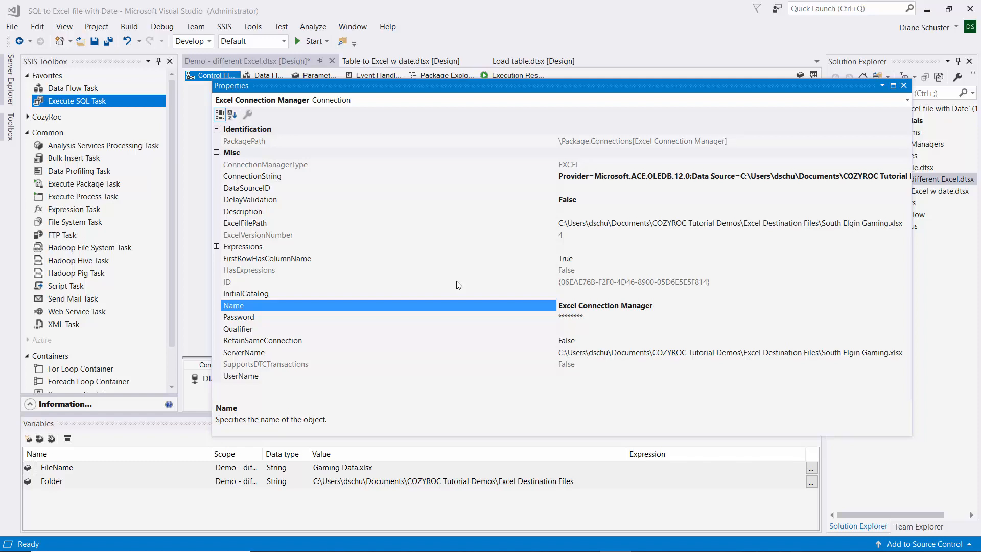
left_click(566, 246)
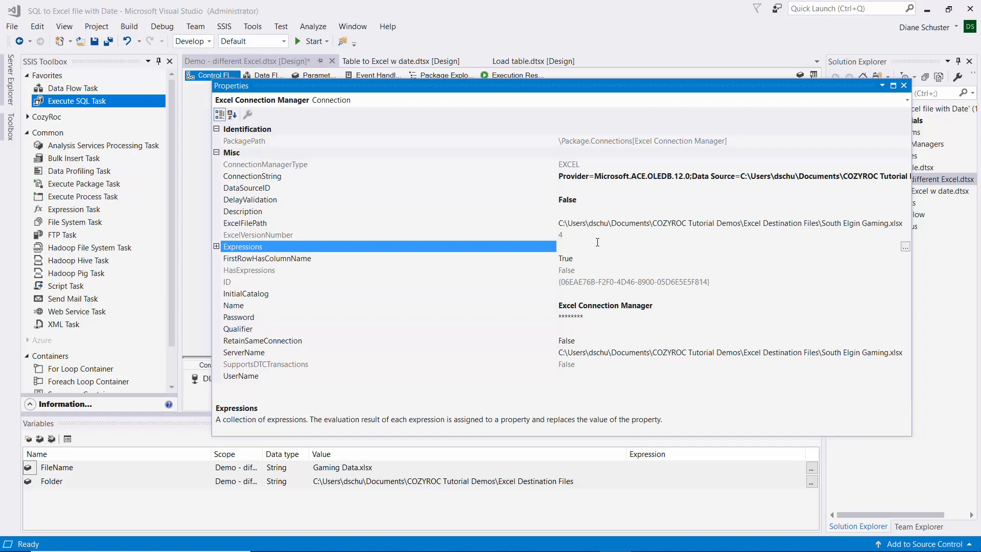
left_click(569, 224)
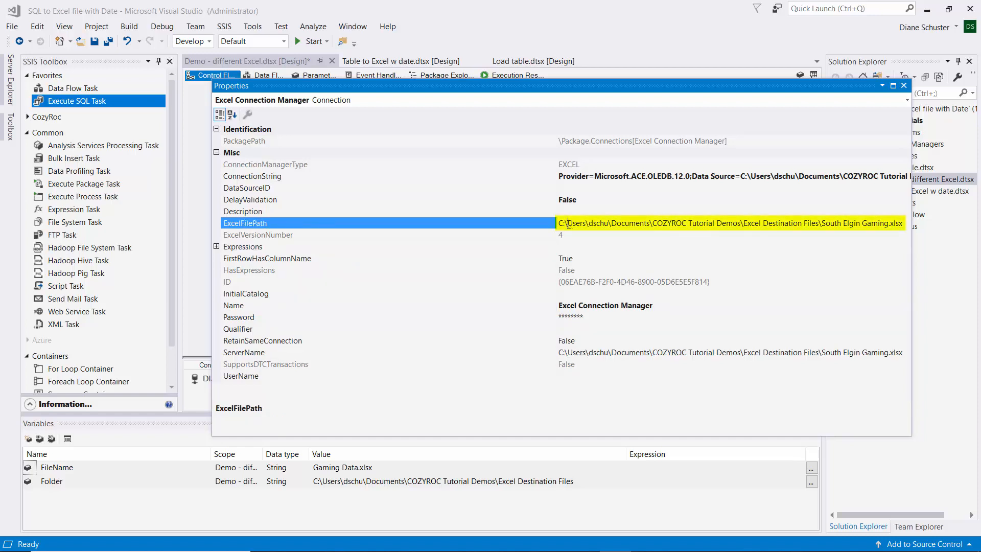
left_click(583, 249)
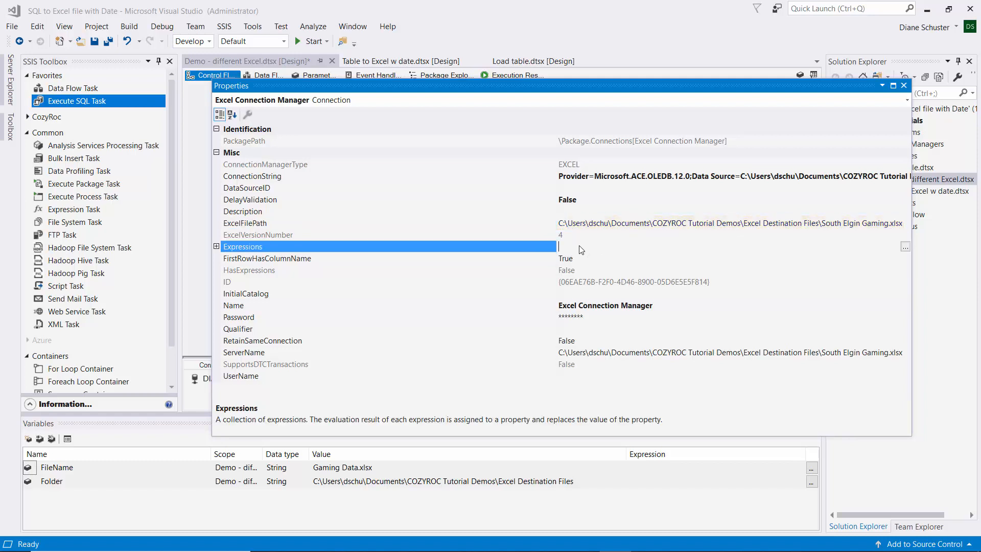
left_click(905, 247)
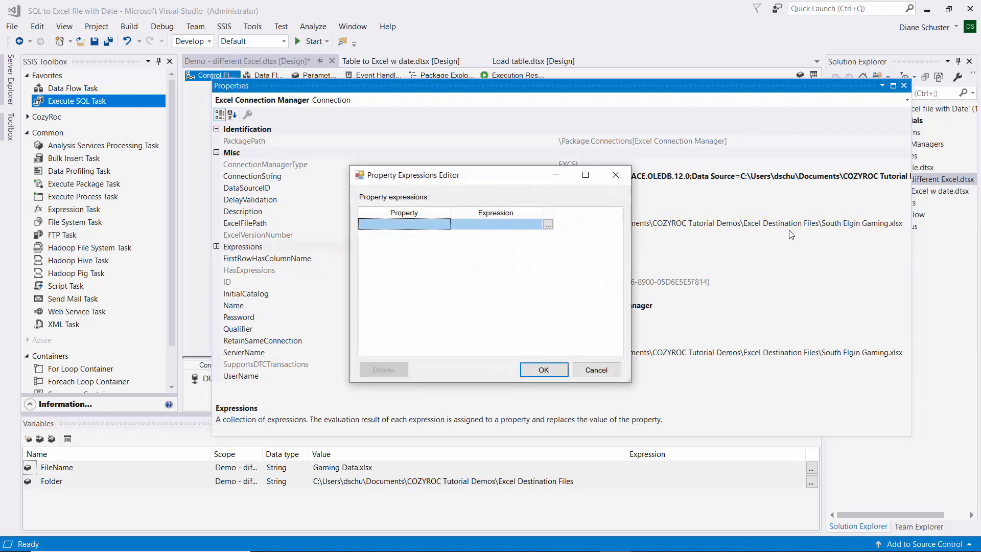
left_click_drag(450, 208, 499, 208)
left_click(473, 224)
left_click(494, 224)
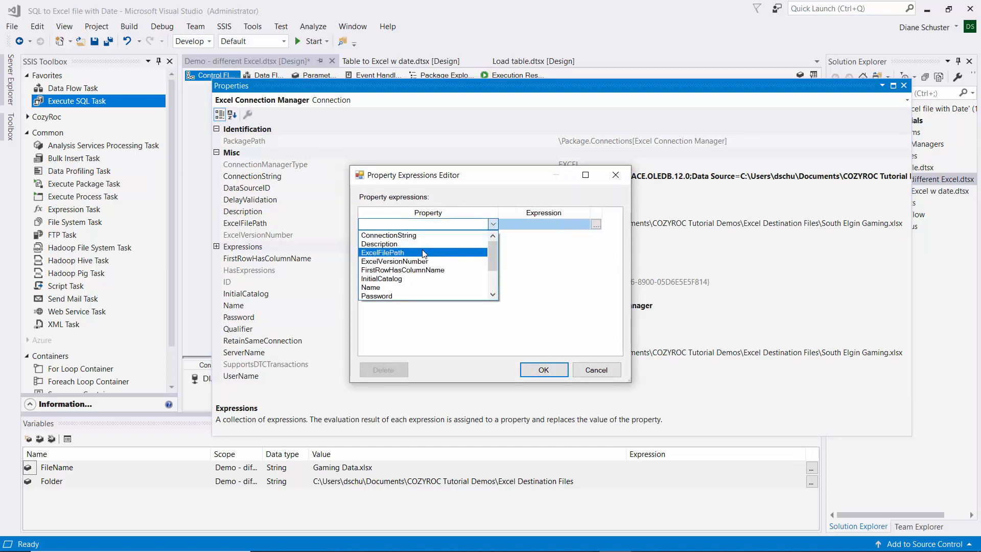
left_click(424, 253)
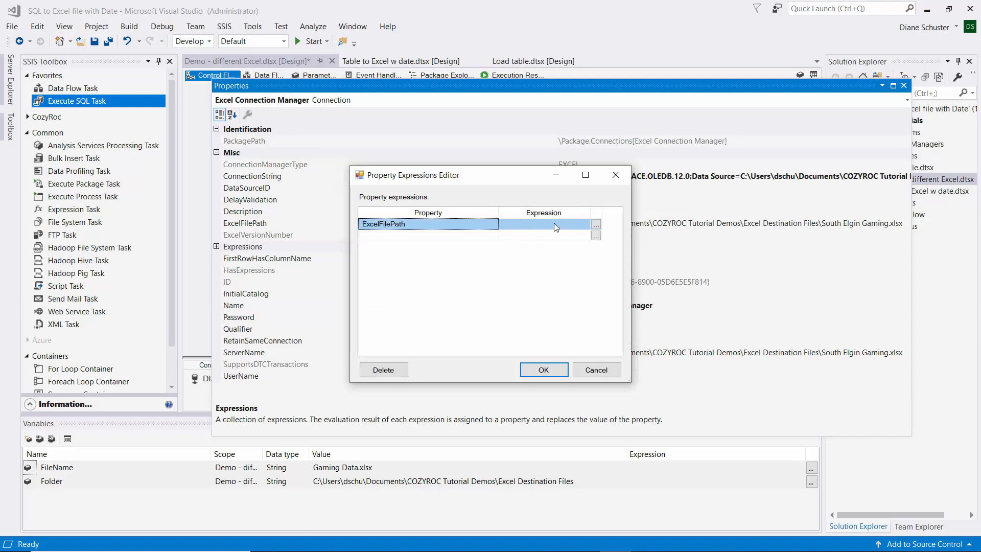
Step: Build and evaluate the ExcelFilePath expression @[User::Folder] + "\\" + @[User::FileName], and accept it for the connection manager
left_click(596, 224)
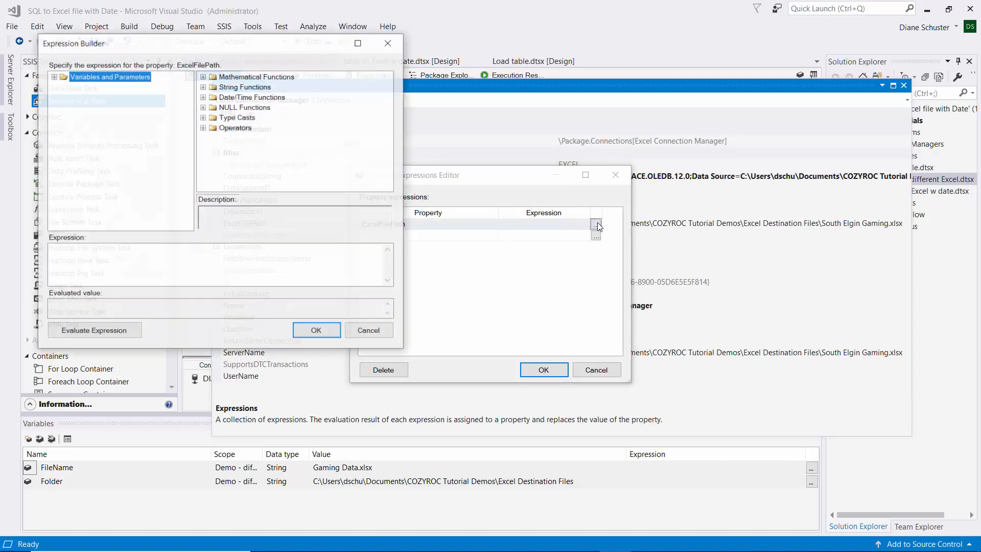
left_click(53, 76)
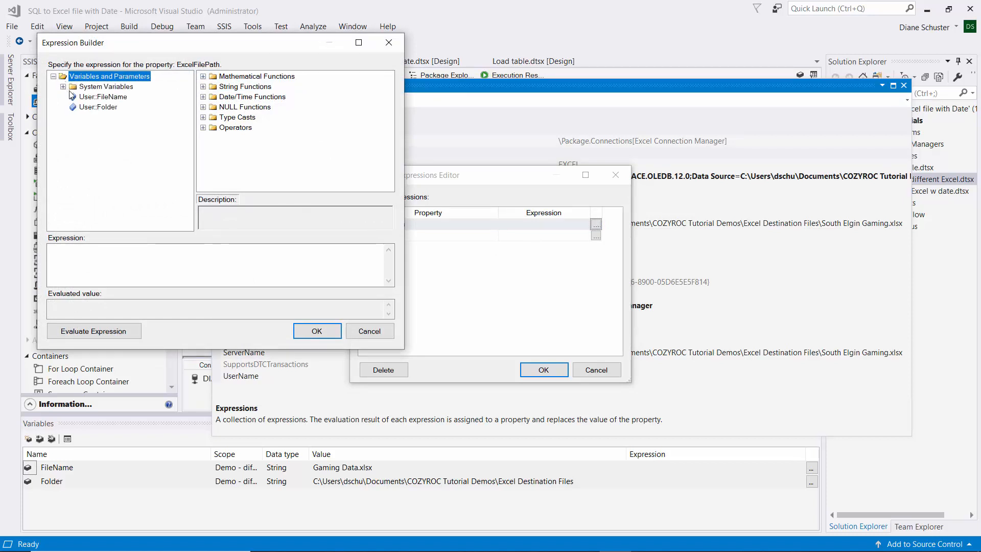
left_click_drag(85, 110, 82, 258)
left_click(109, 335)
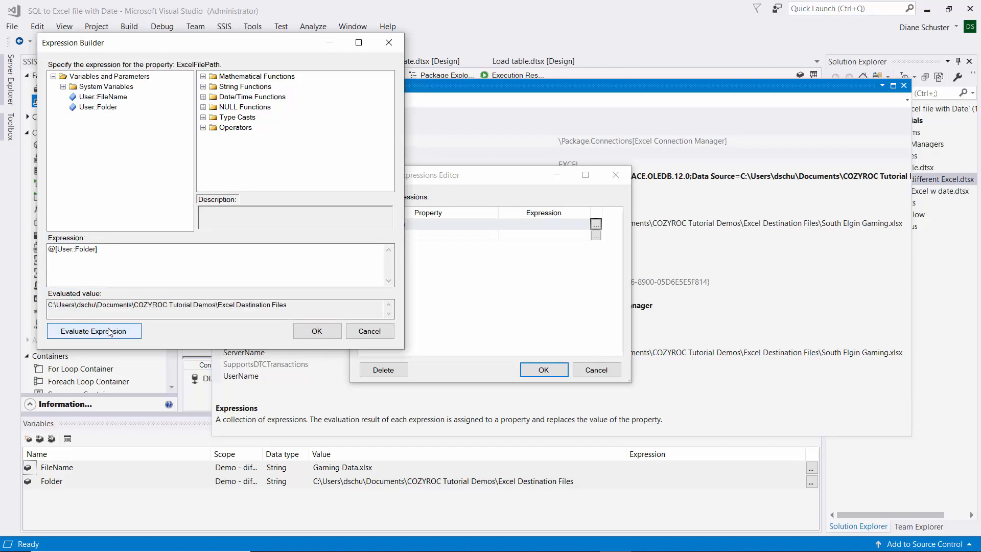
left_click(109, 250)
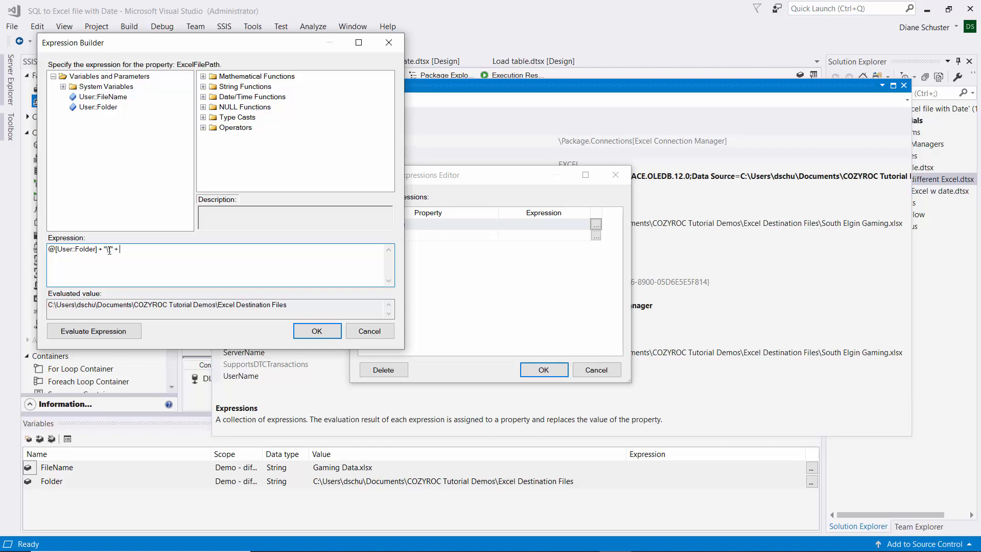
left_click_drag(110, 97, 131, 254)
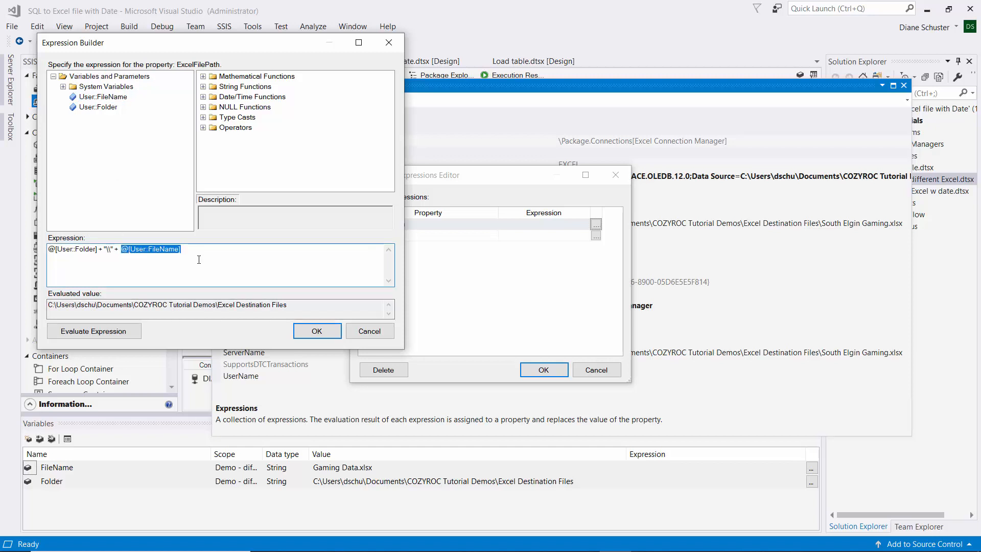
left_click(122, 332)
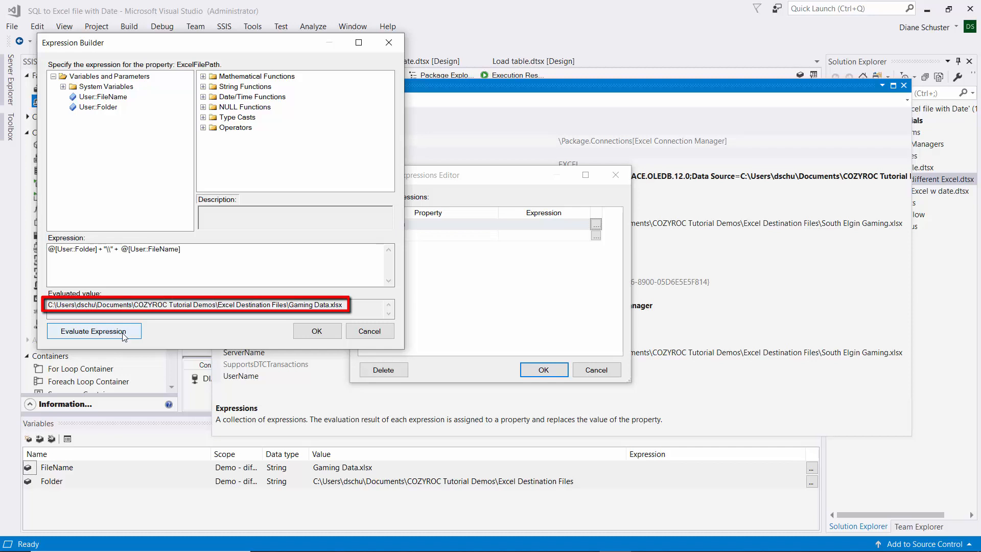
left_click(331, 332)
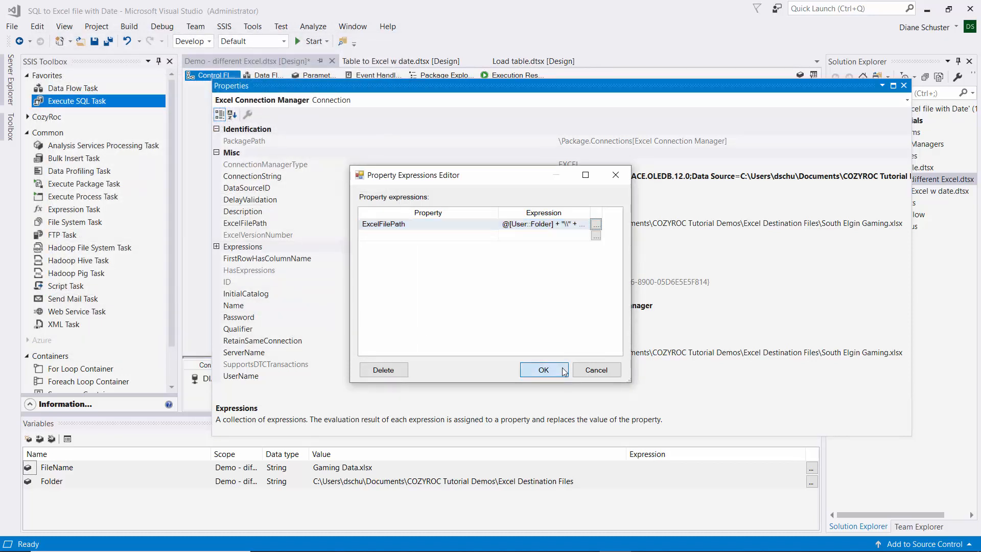
left_click(528, 369)
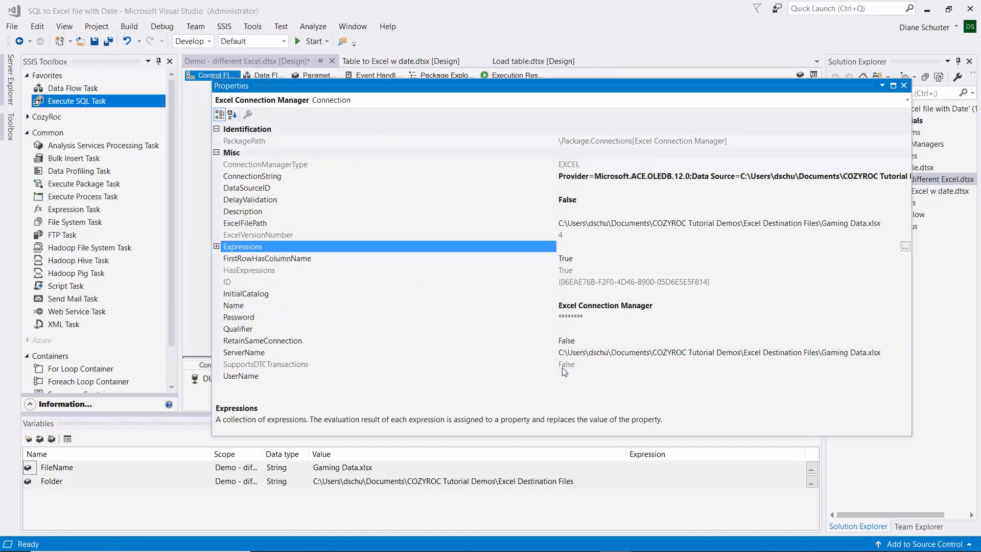
left_click(904, 86)
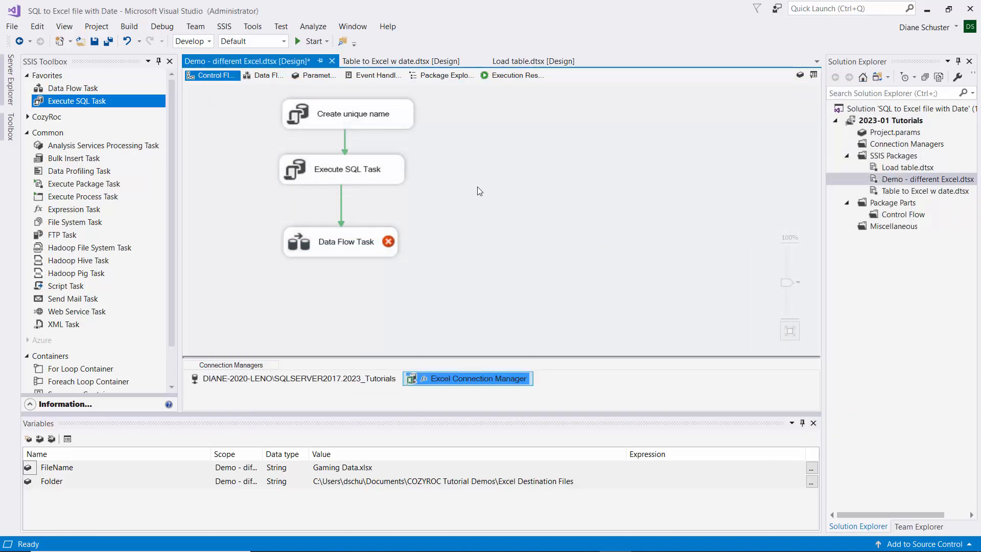
Step: In the Data Flow Task, set the ValidateExternalMetadata property of the Write to unique Excel file destination to False
double_click(369, 241)
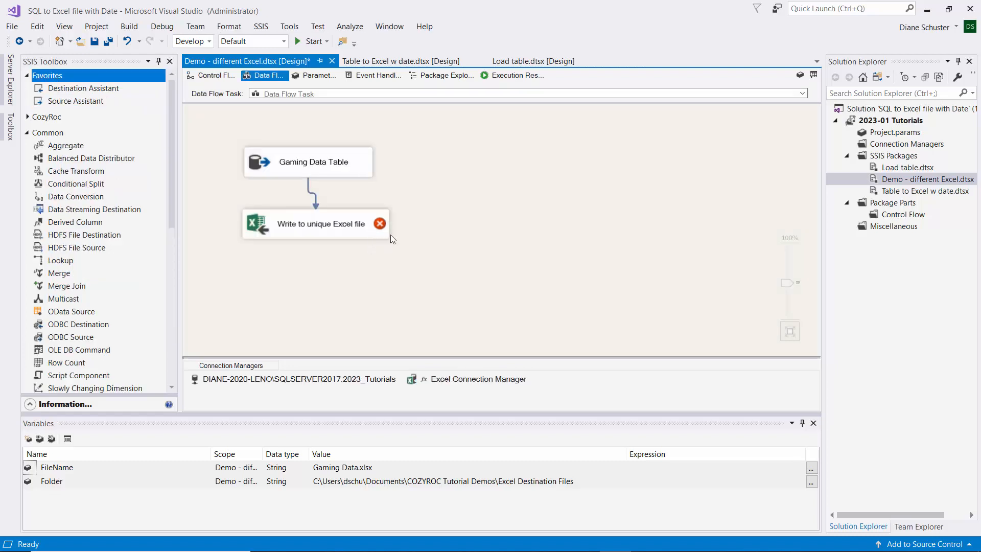
mouse_move(325, 220)
right_click(325, 220)
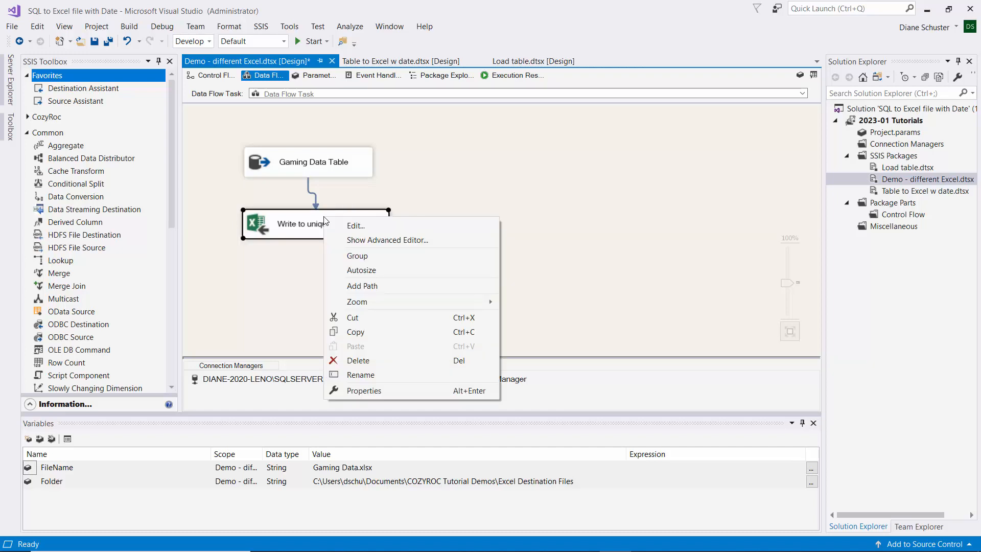
left_click(382, 390)
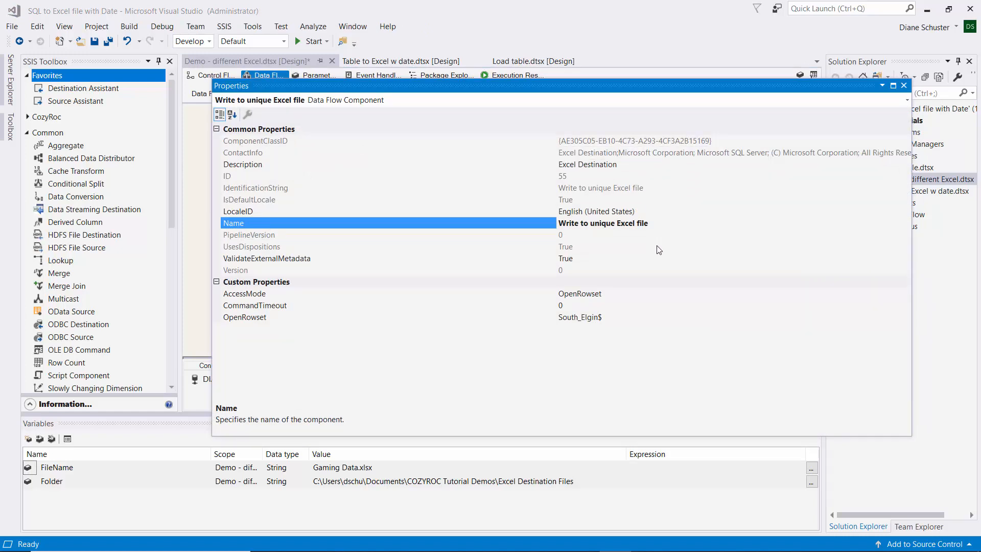
left_click(648, 261)
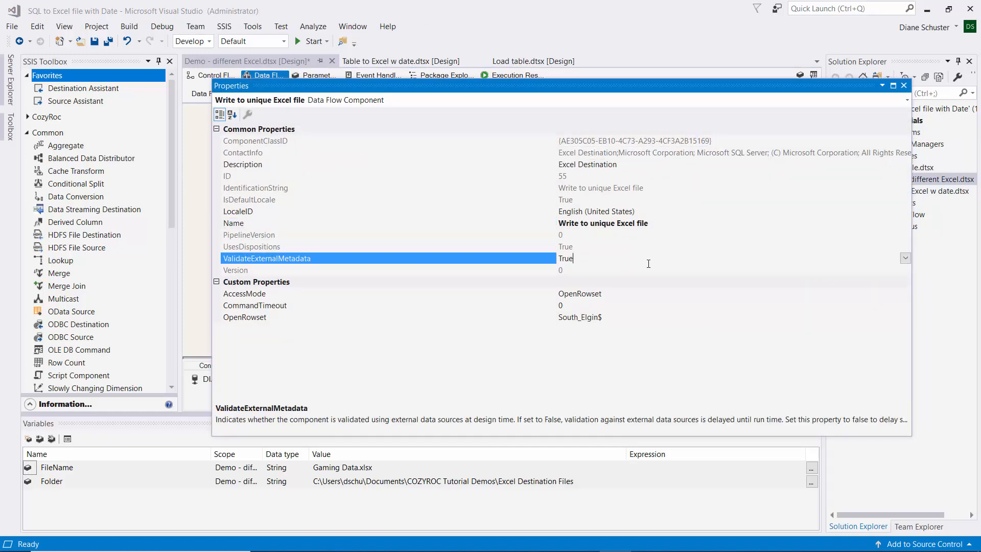
left_click(906, 258)
left_click(579, 283)
left_click(903, 85)
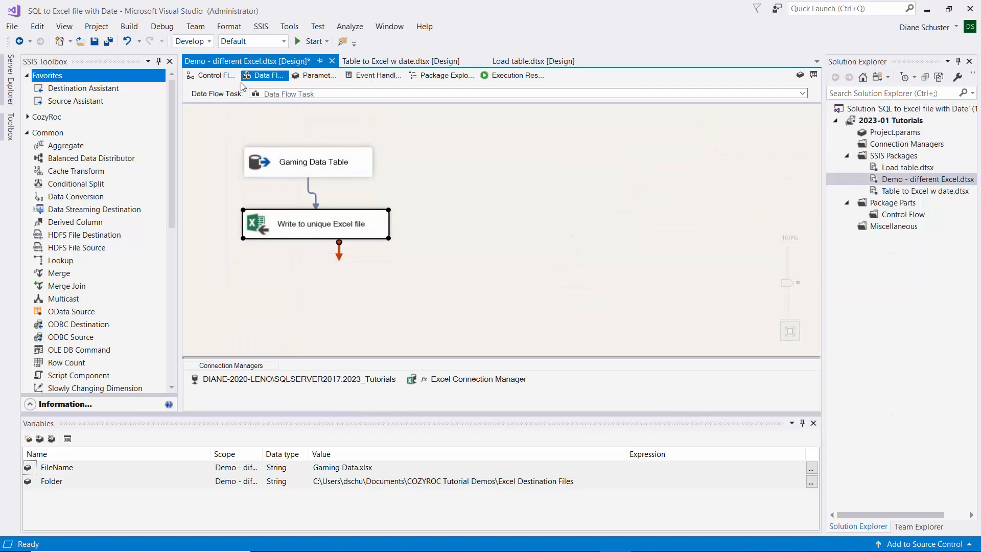
Step: Save all changes and execute the Demo - different Excel.dtsx package, stopping debugging once the run completes
left_click(108, 42)
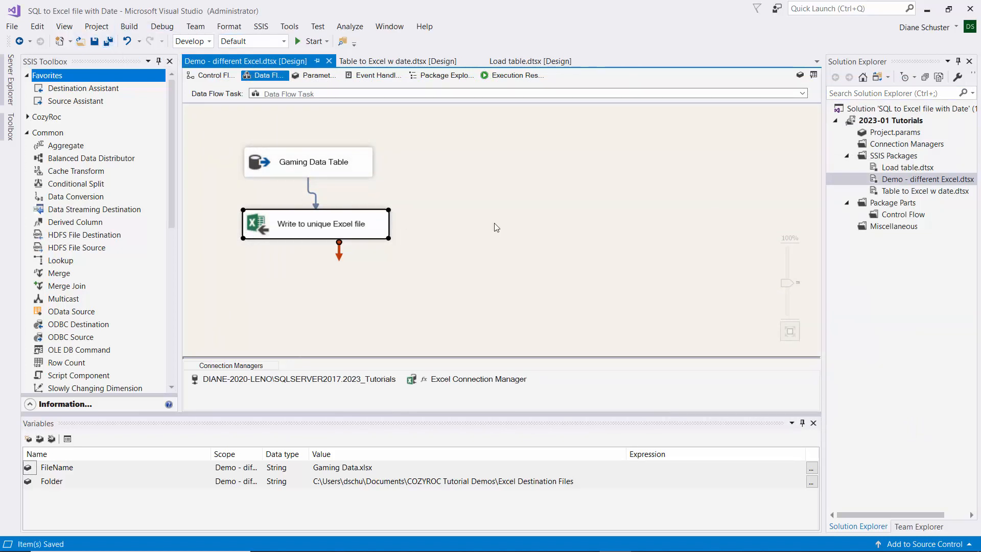
left_click(903, 180)
right_click(904, 180)
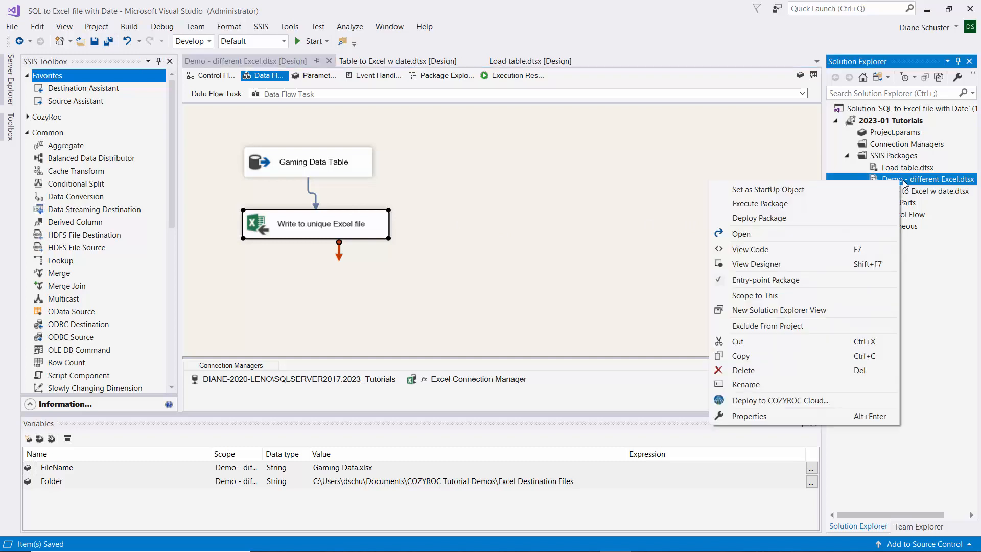
left_click(819, 202)
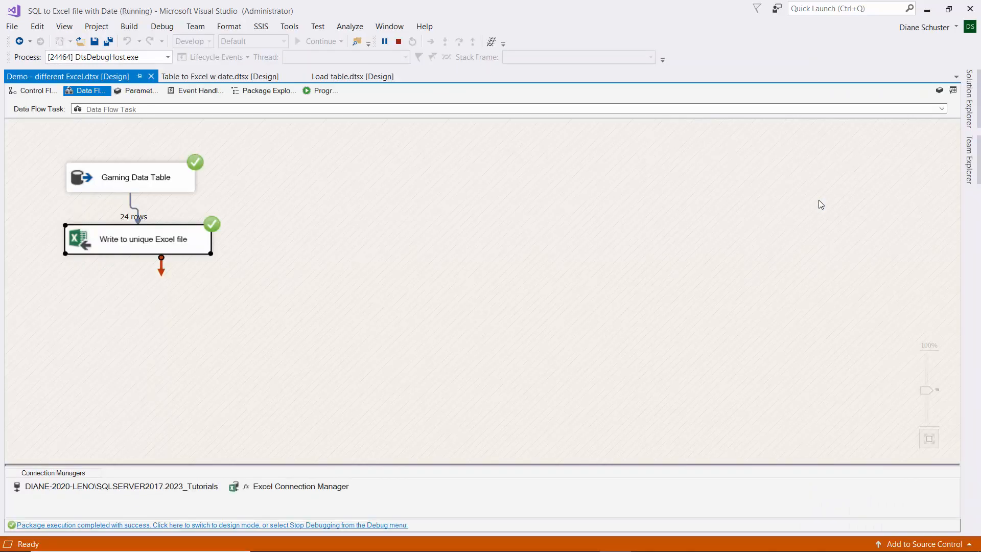
left_click(399, 42)
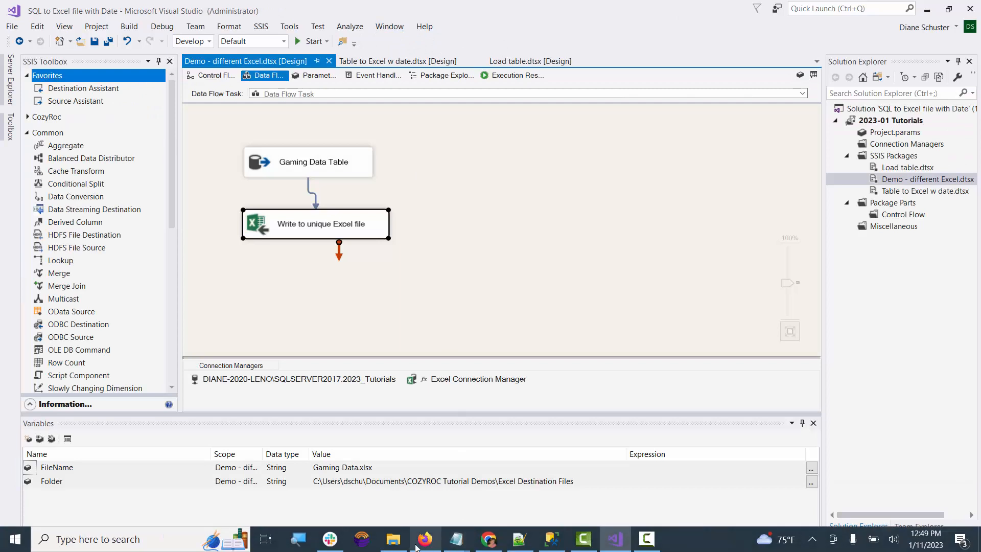
Step: Switch to File Explorer and open the date-time-stamped South Elgin workbook from the Excel Destination Files folder to check the export
left_click(393, 541)
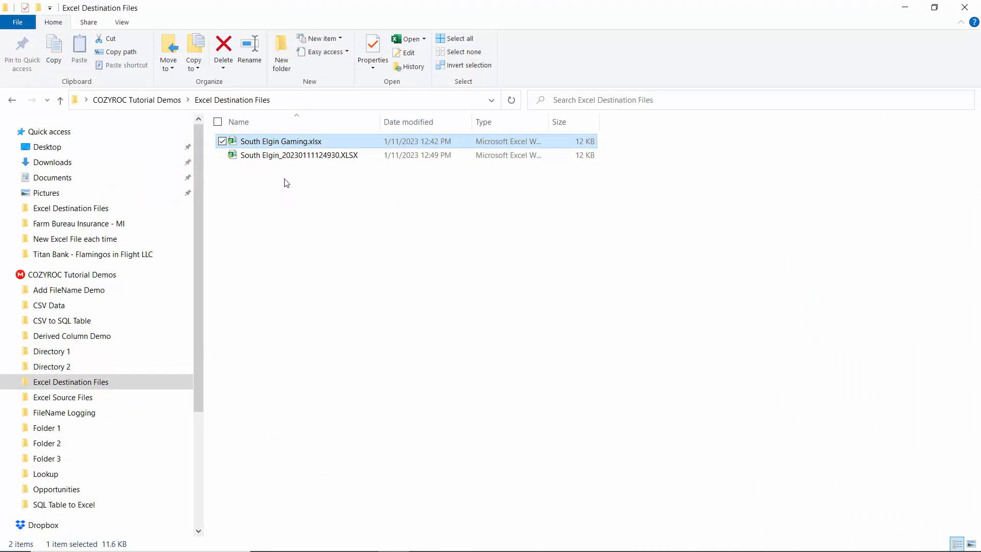
left_click(291, 157)
double_click(291, 157)
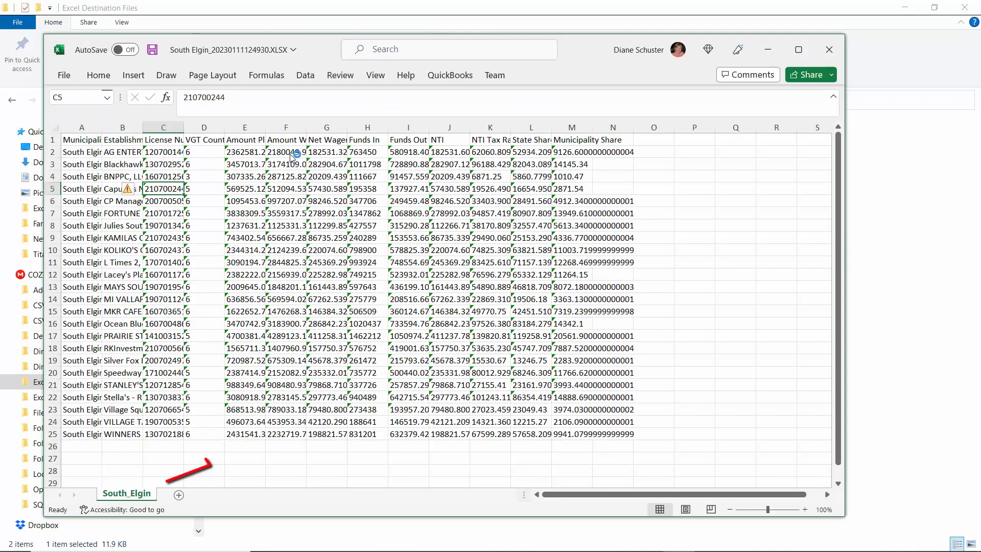